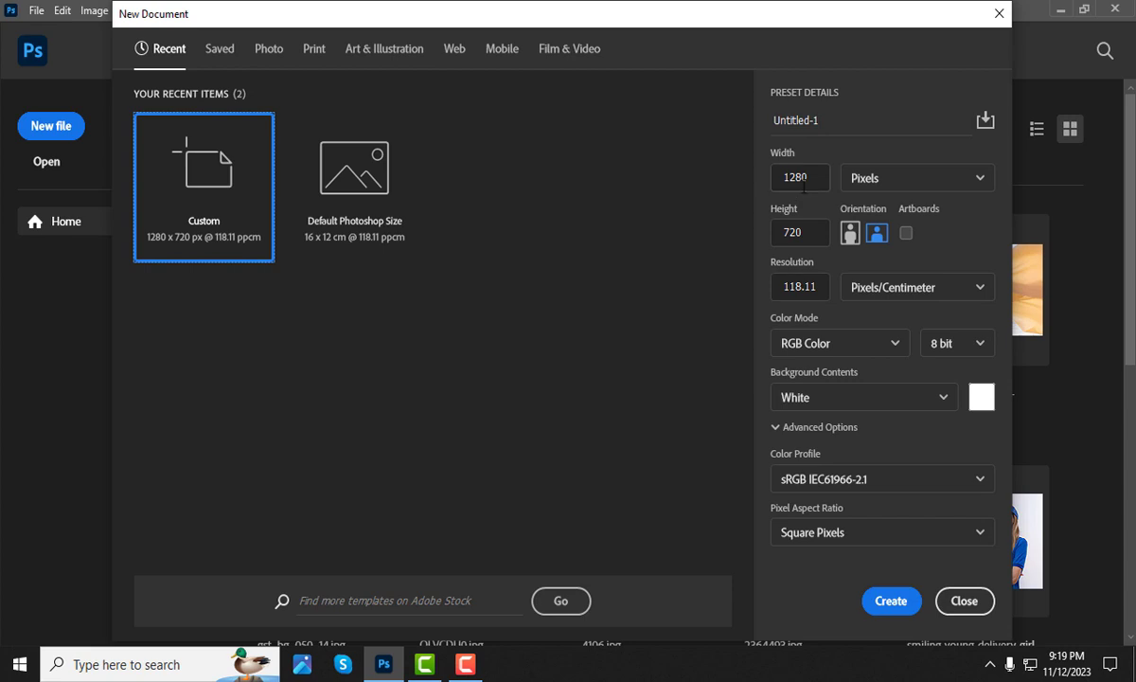
Create a 1280 x 720 px white document and add the horizontal text SHAPE in Impact
left_click(890, 602)
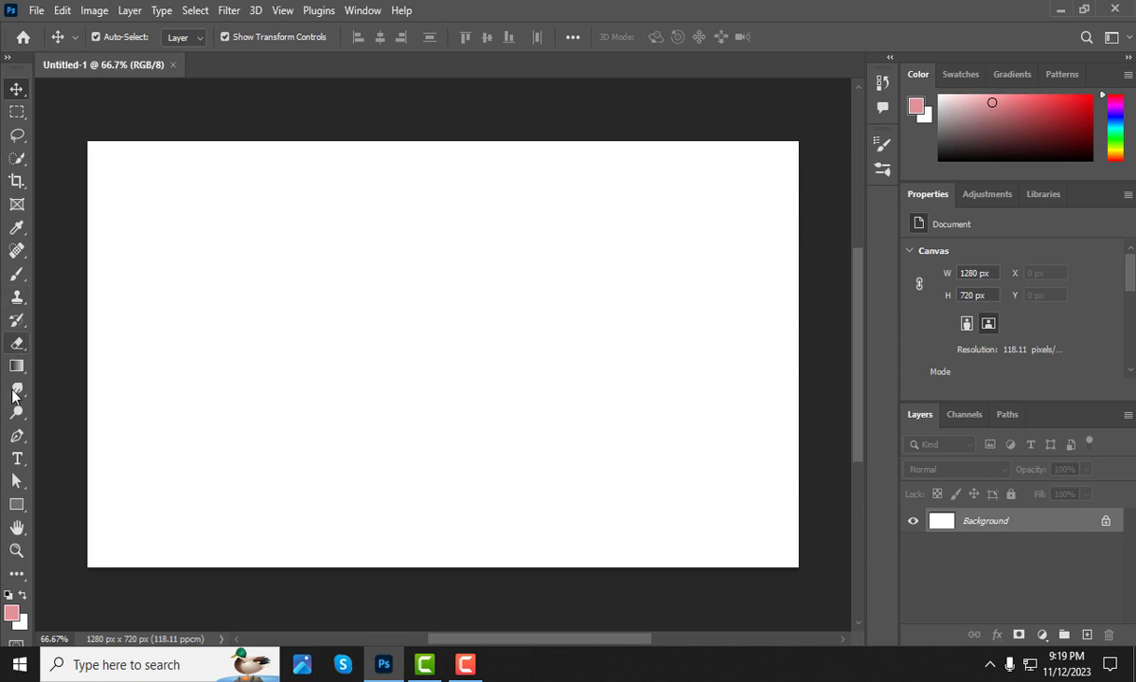
left_click(17, 460)
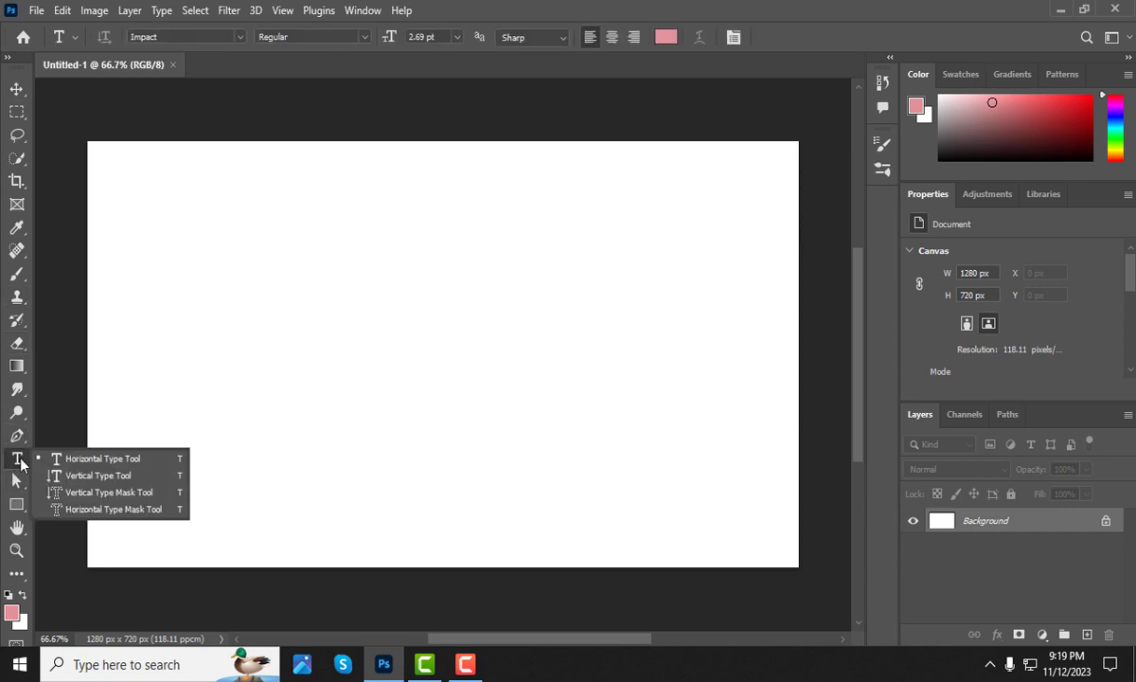
left_click(107, 461)
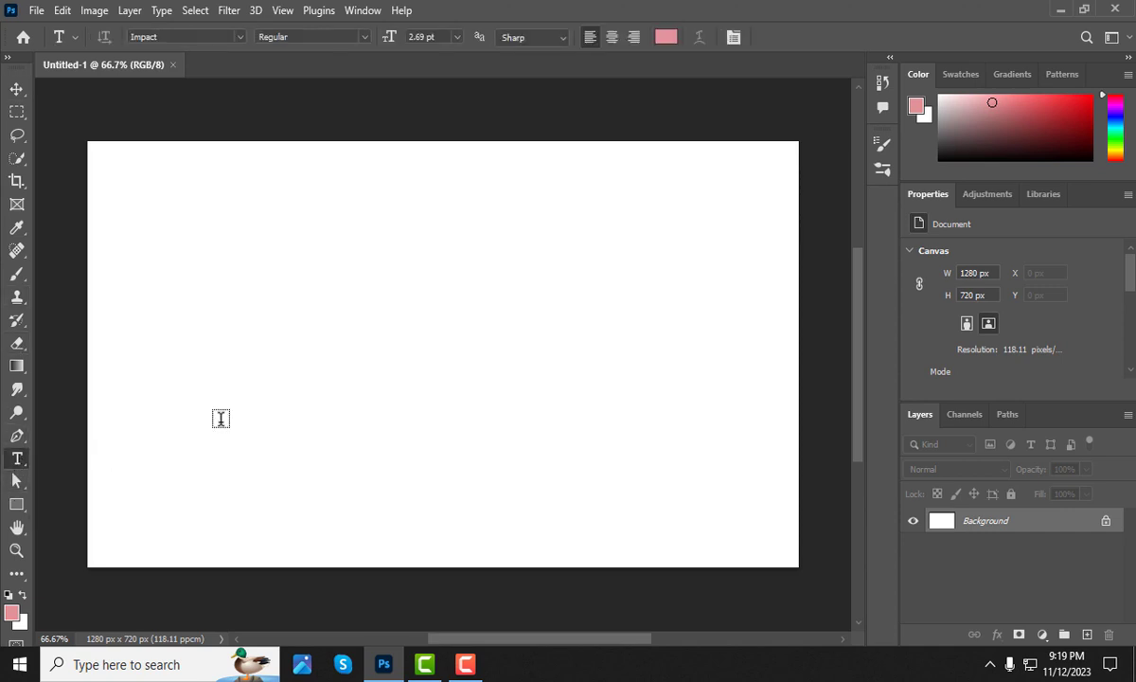
left_click(257, 353)
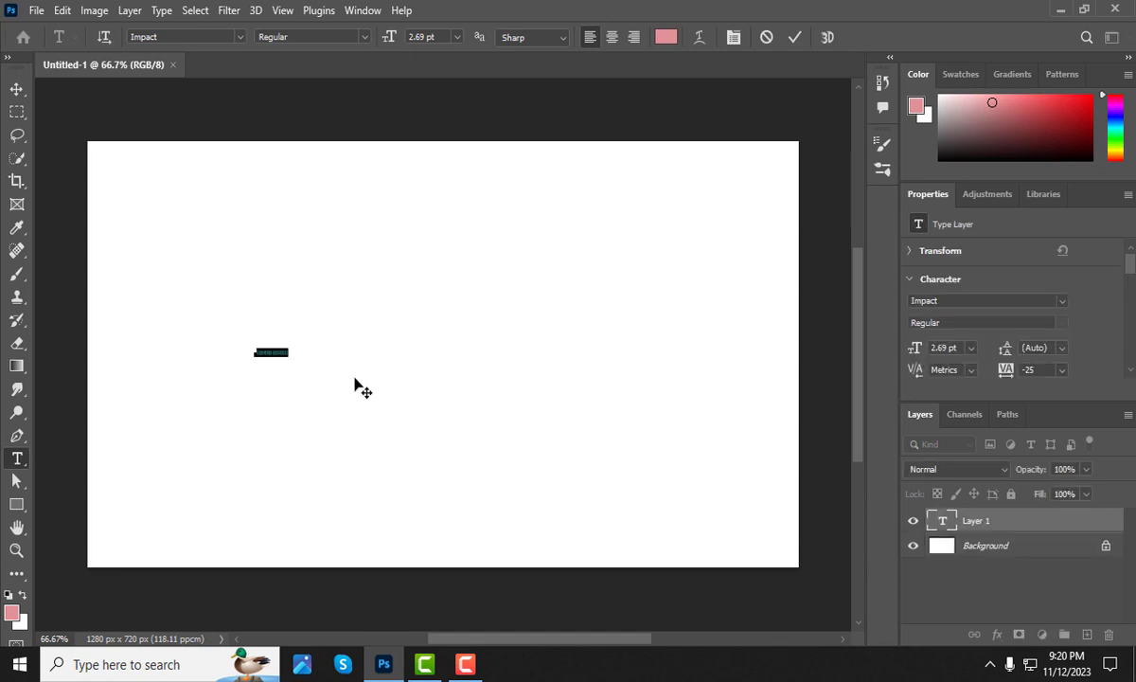
key("BackSpace")
left_click(16, 89)
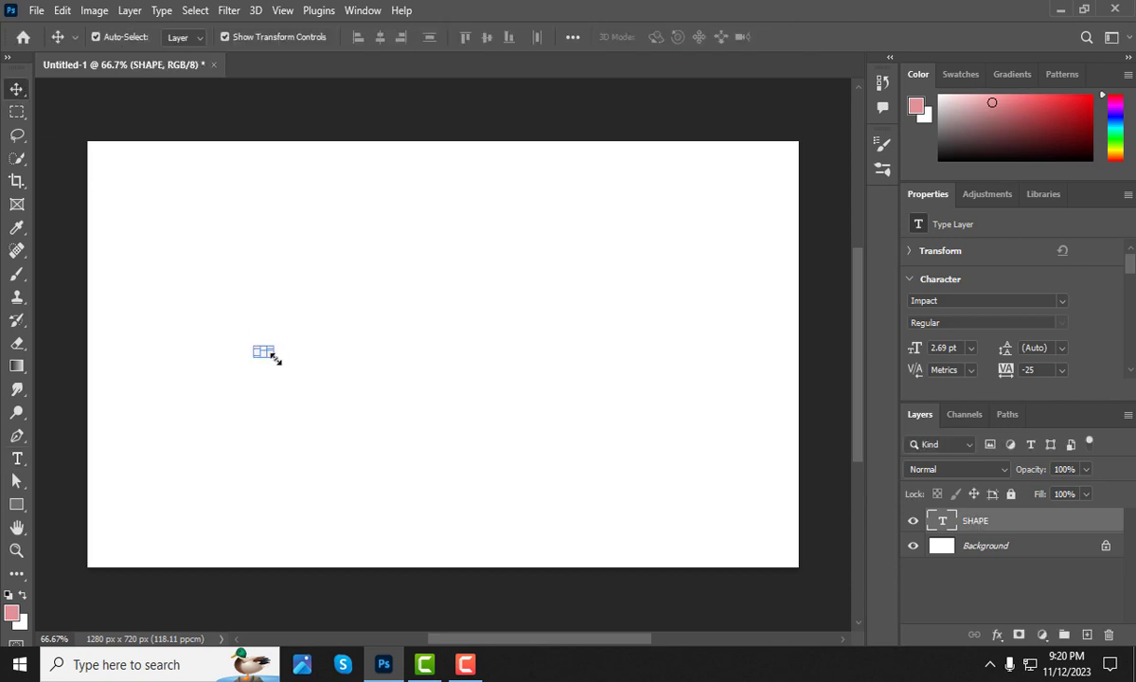
Scale the SHAPE text up to about 728 px wide, centre it on the canvas and deselect it
left_click_drag(275, 357, 498, 350)
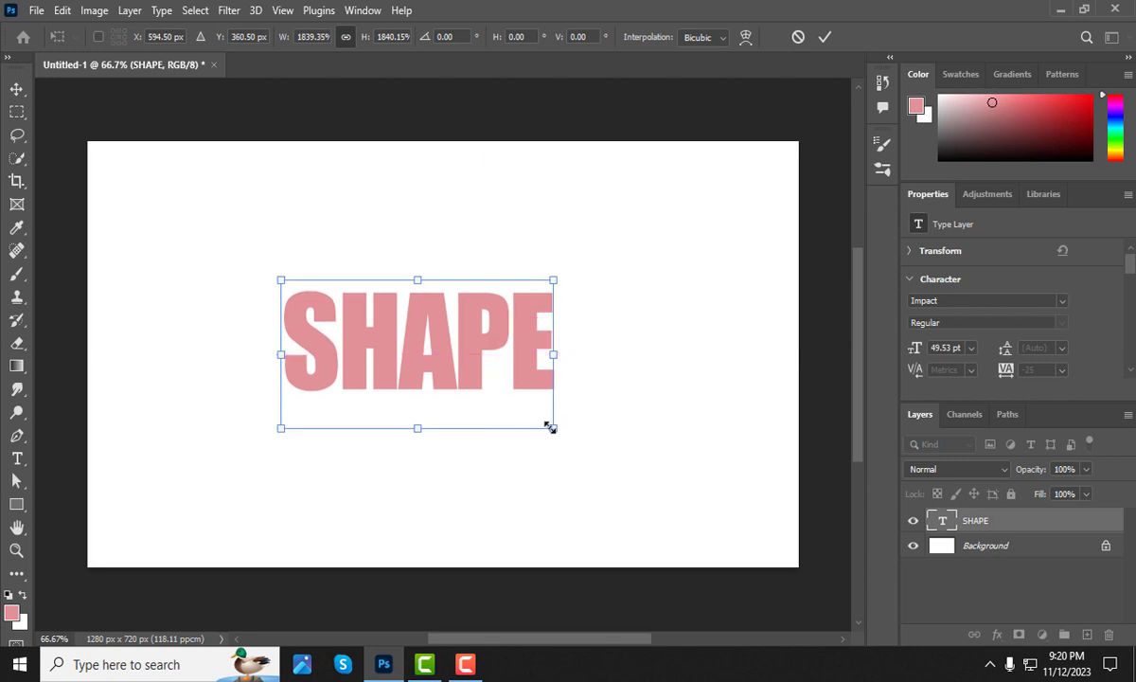
left_click_drag(552, 427, 607, 457)
left_click_drag(505, 360, 487, 354)
left_click_drag(588, 452, 665, 495)
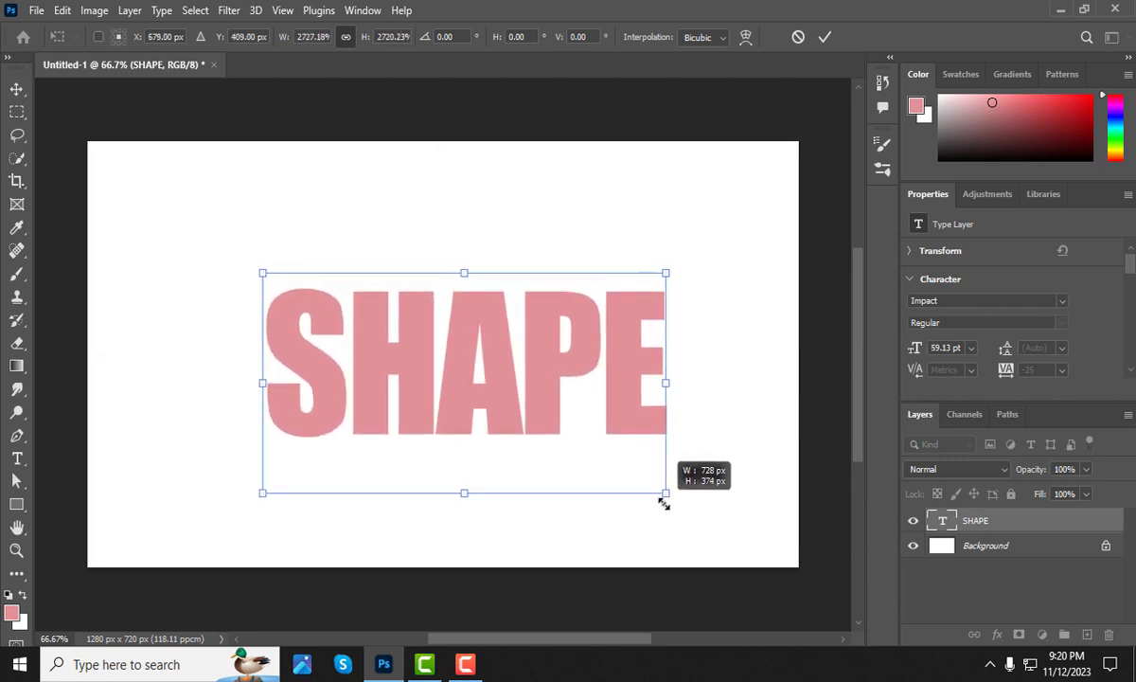
left_click_drag(553, 373, 520, 349)
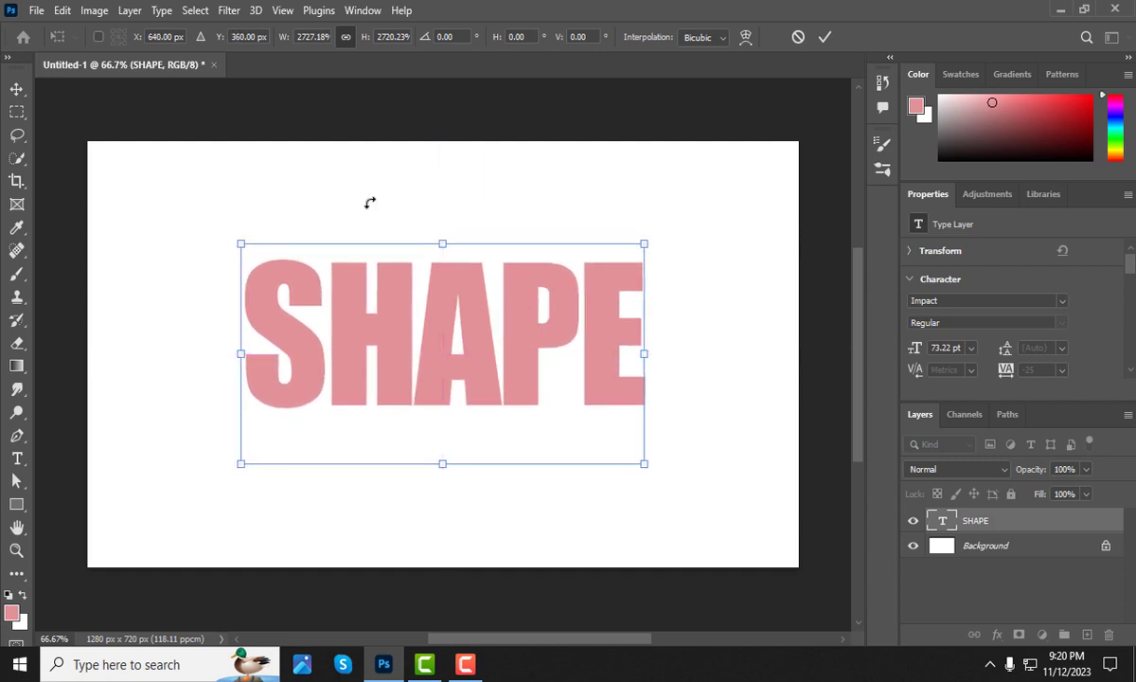
left_click(17, 88)
key("Return")
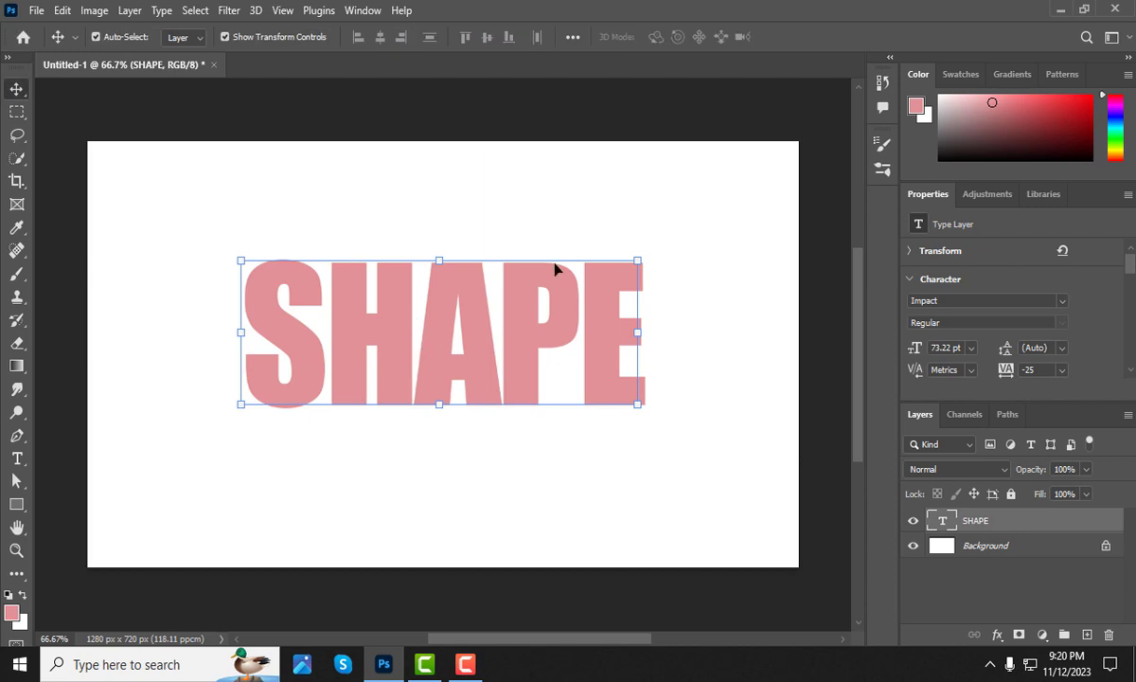
left_click(489, 186)
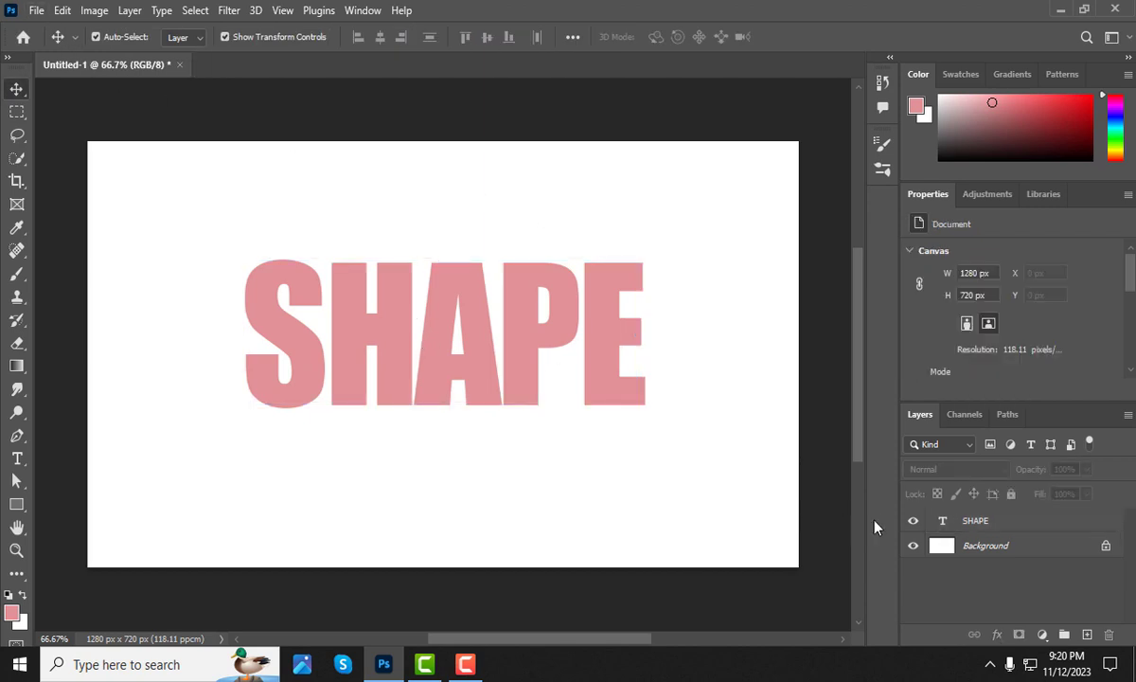
Convert the SHAPE text layer to a vector shape and switch to the Direct Selection tool
left_click(990, 522)
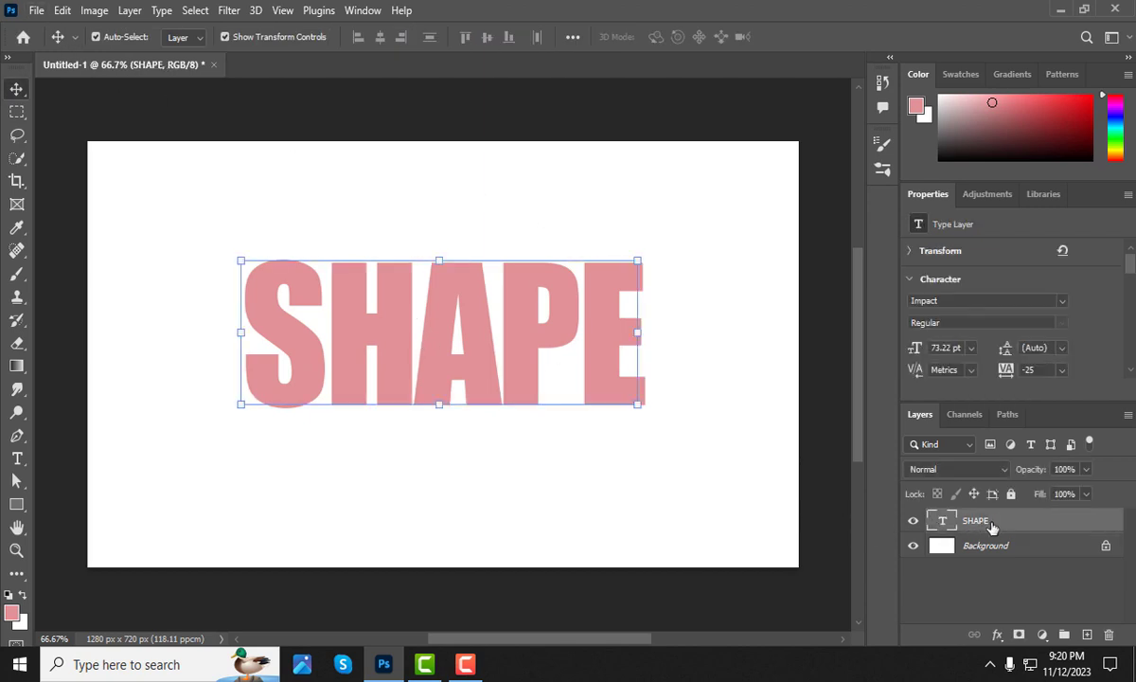
right_click(994, 527)
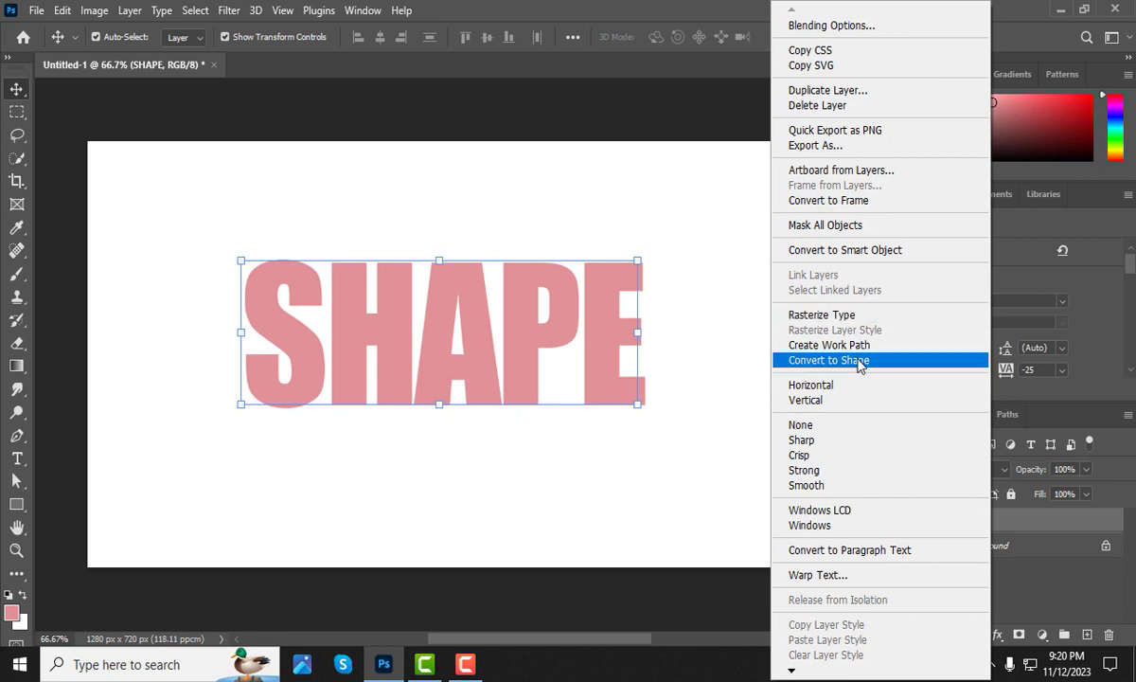
left_click(850, 362)
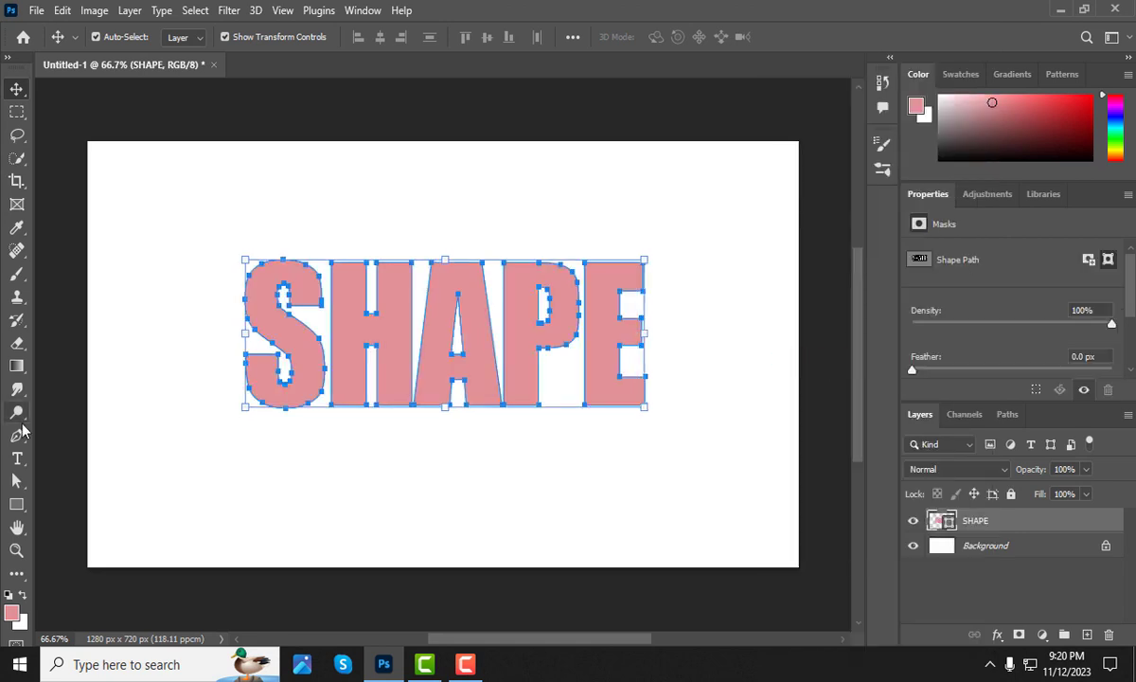
left_click_drag(16, 480, 107, 502)
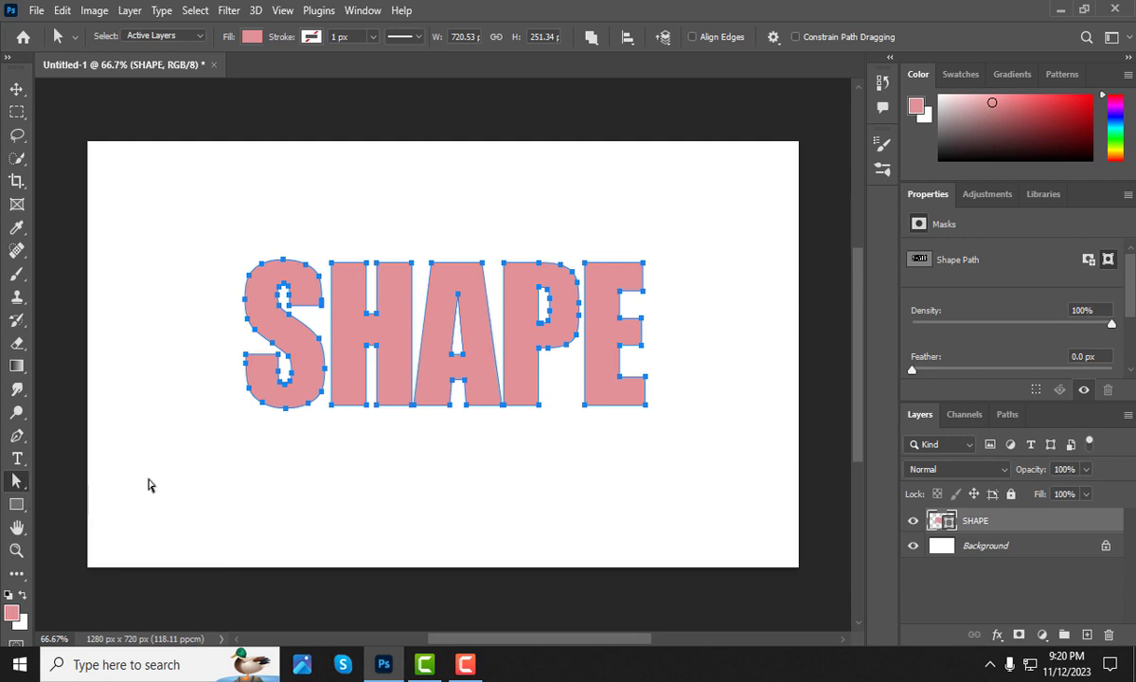
scroll(308, 406, "up", 4)
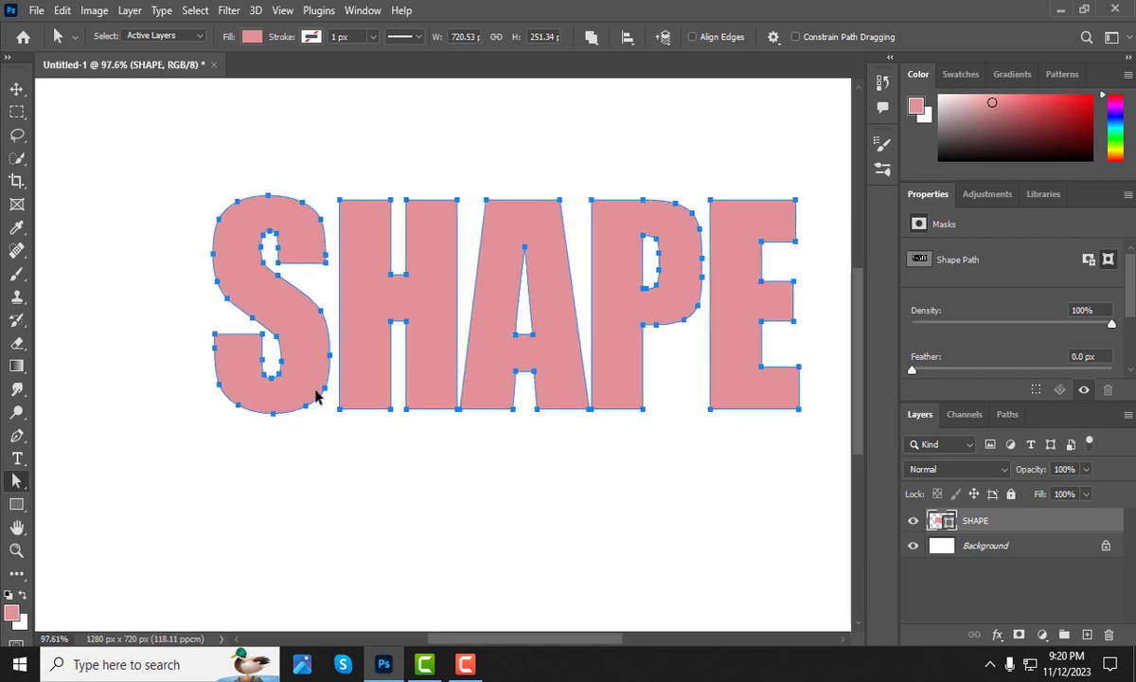
left_click_drag(193, 378, 330, 413)
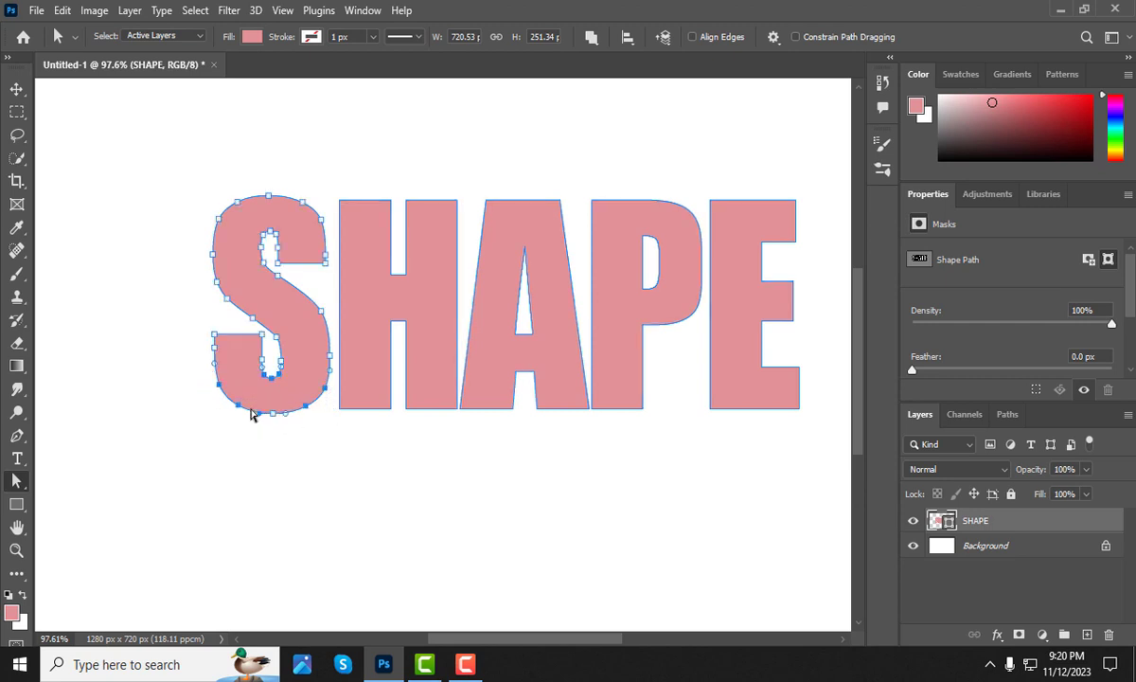
left_click_drag(197, 375, 332, 433)
left_click_drag(261, 419, 263, 512)
left_click(362, 480)
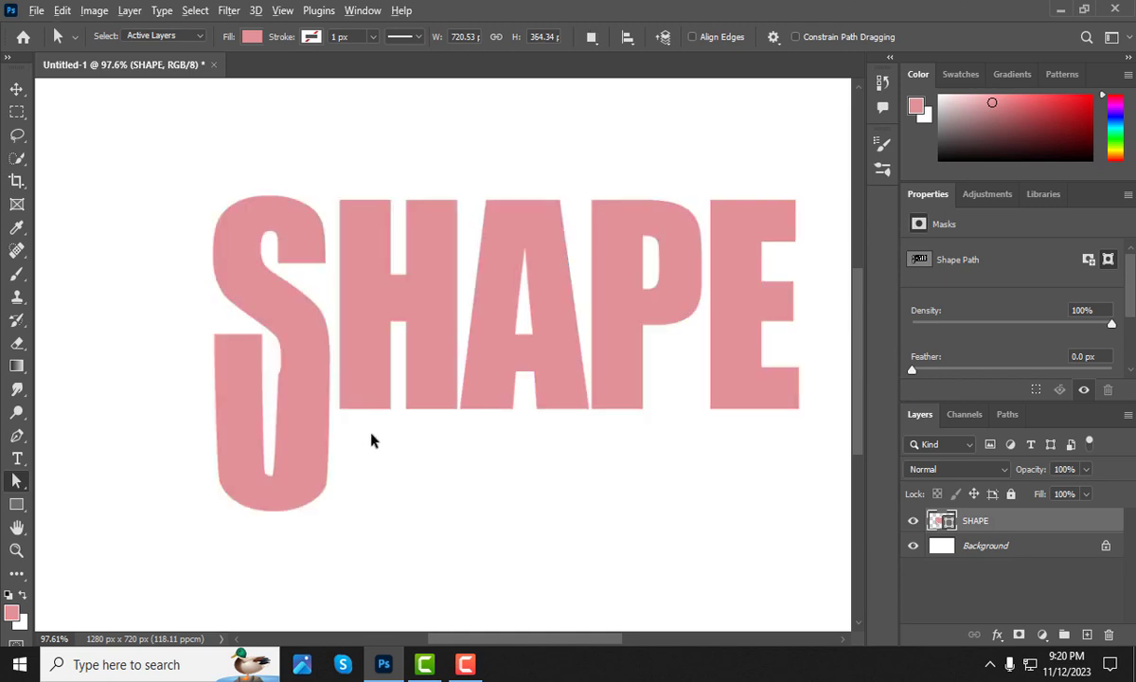
scroll(369, 441, "down", 3)
scroll(343, 431, "up", 4)
scroll(343, 429, "down", 1)
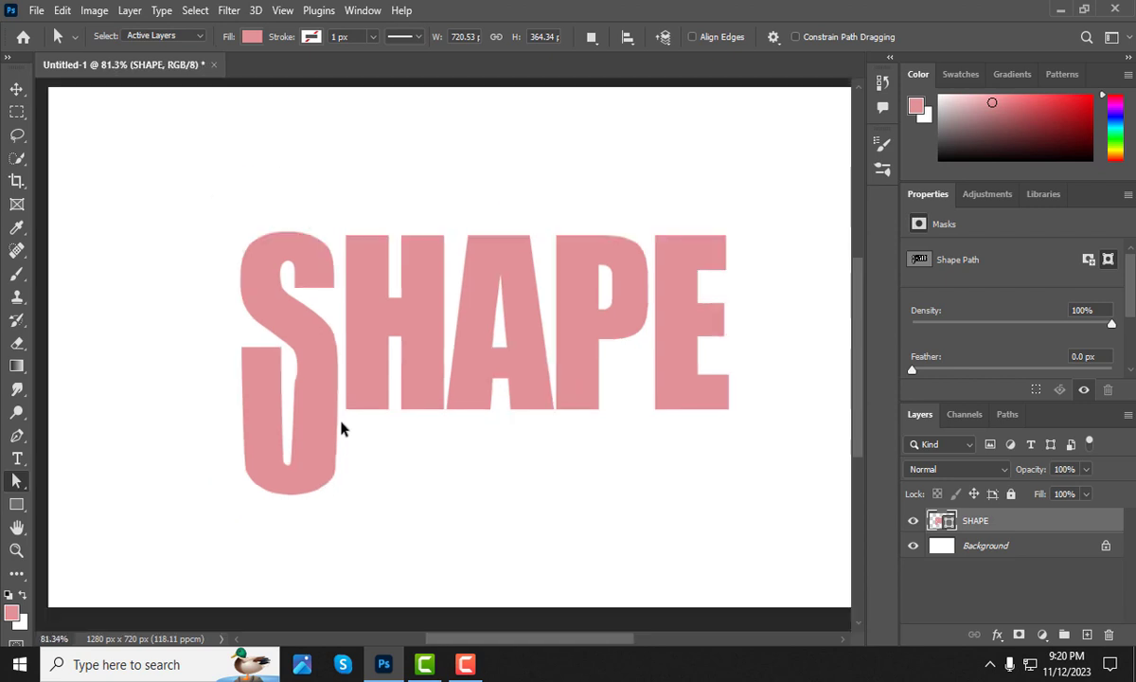
key("ctrl+z")
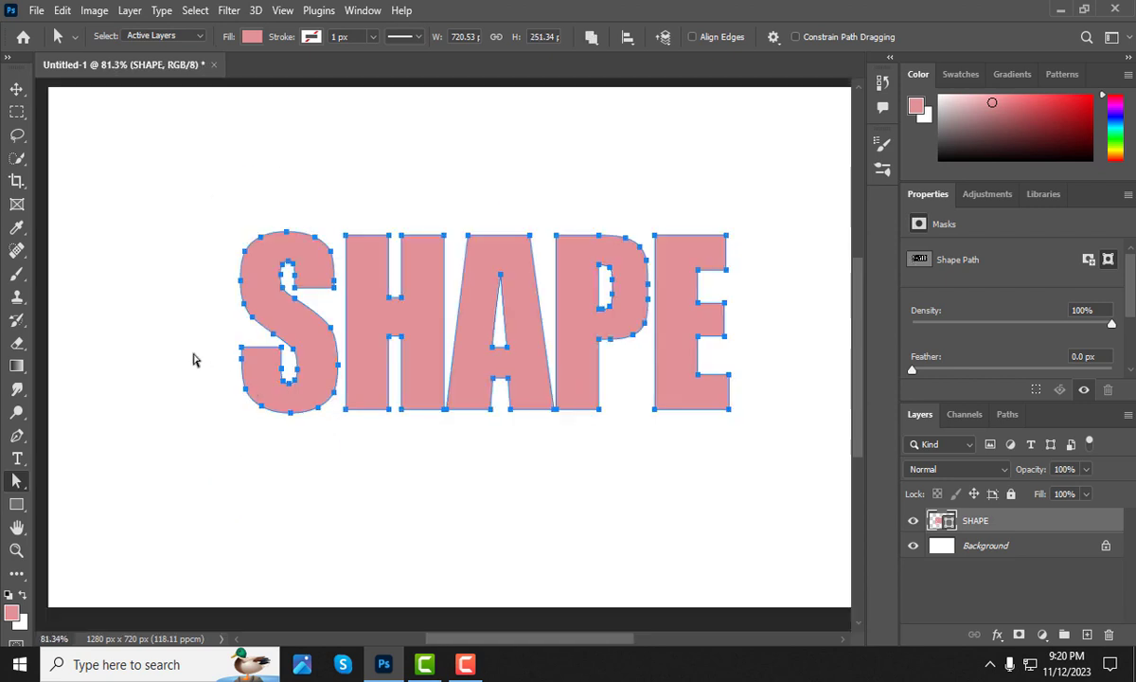
Stretch the lower curve of the letter S straight down by about 148 px using its lower anchor points
left_click_drag(219, 370, 338, 436)
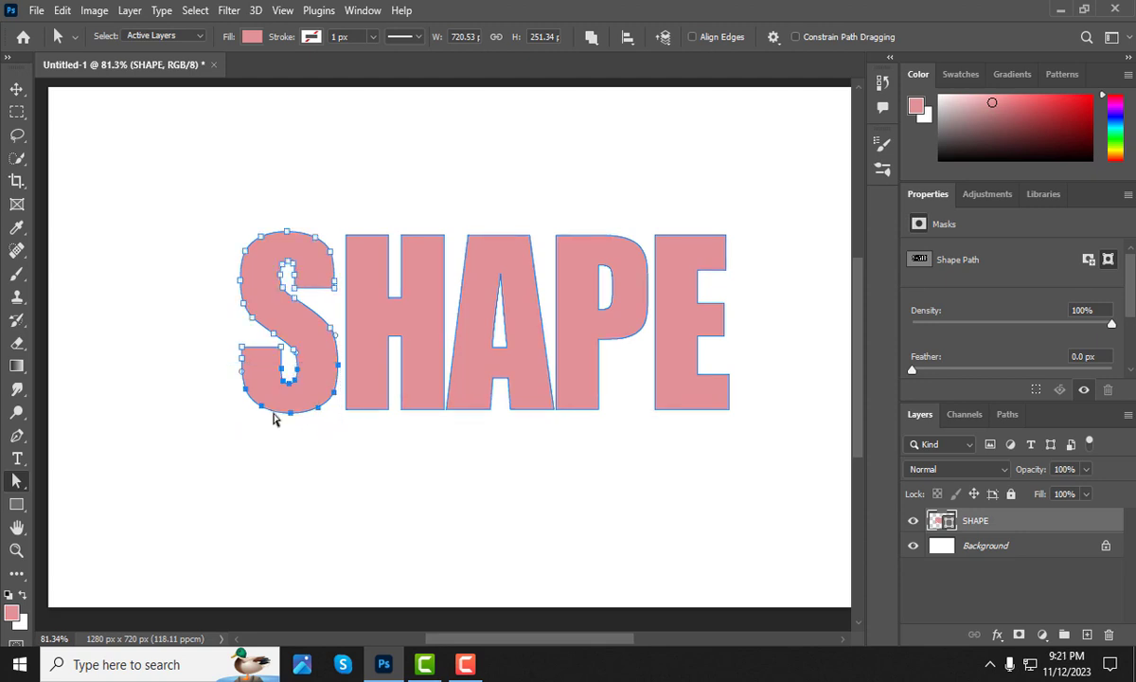
left_click_drag(279, 412, 280, 524)
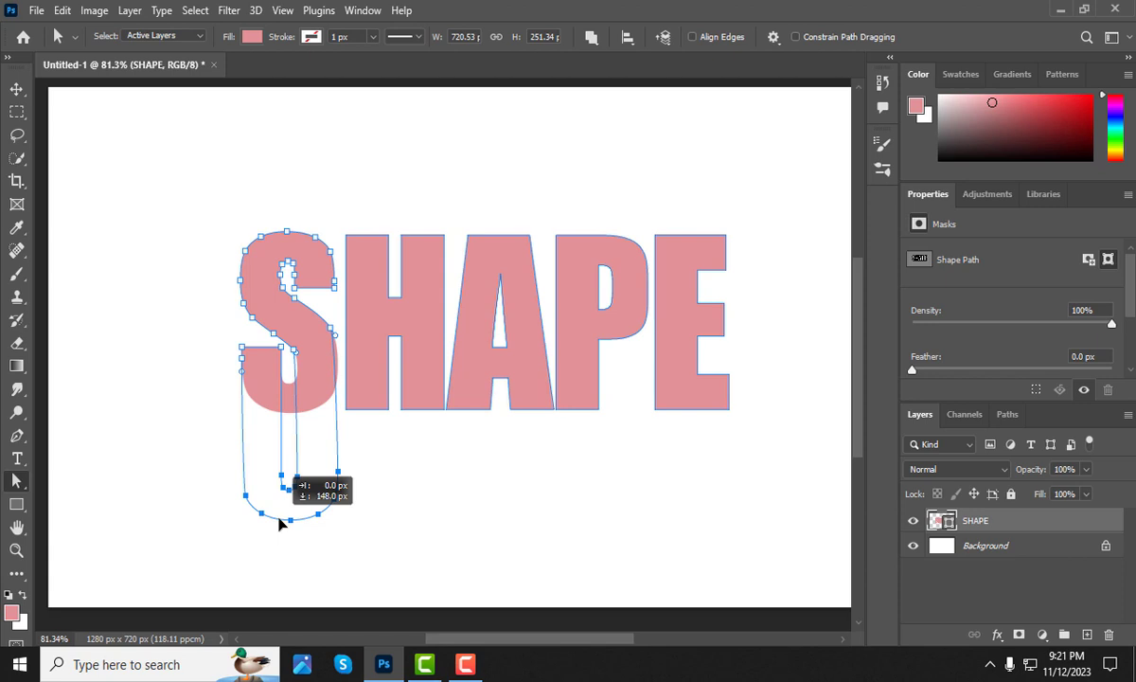
left_click_drag(280, 523, 279, 523)
left_click(371, 468)
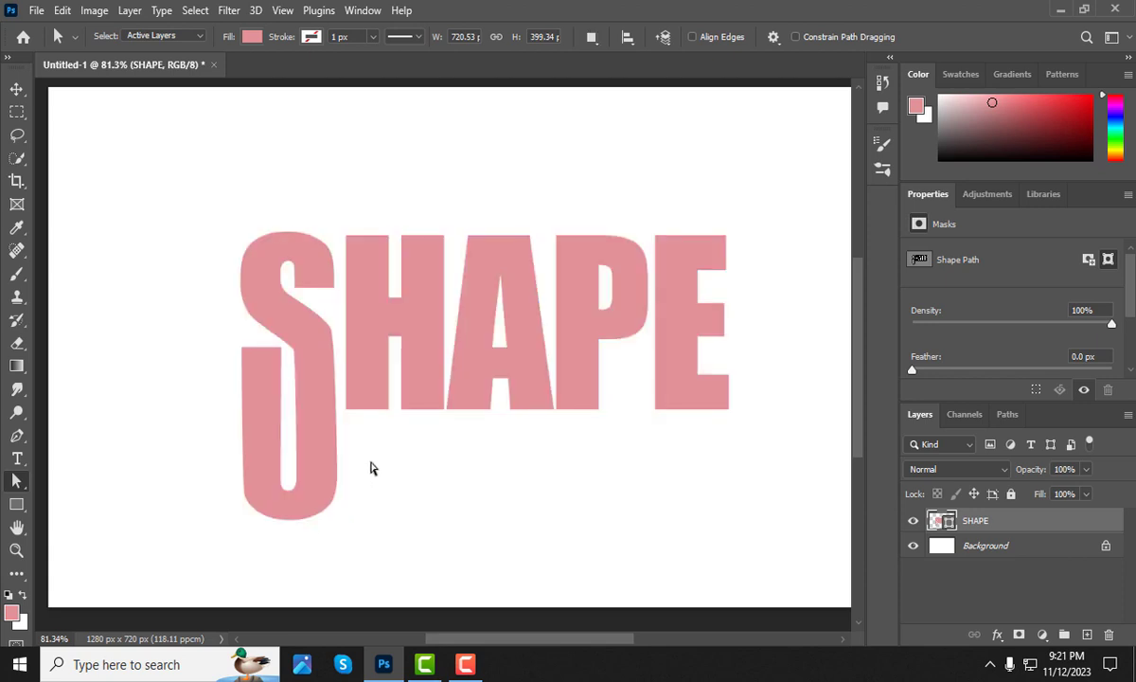
Extend the right legs of the letters H and A down to the level of the stretched S
scroll(402, 409, "up", 2)
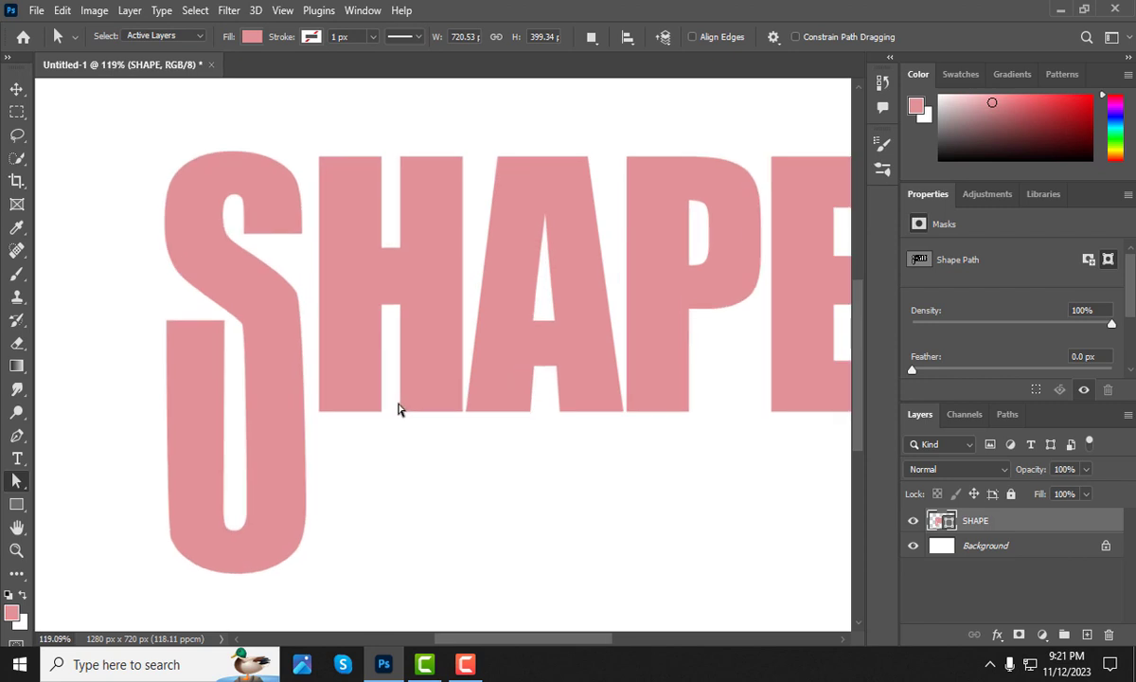
left_click_drag(432, 414, 435, 572)
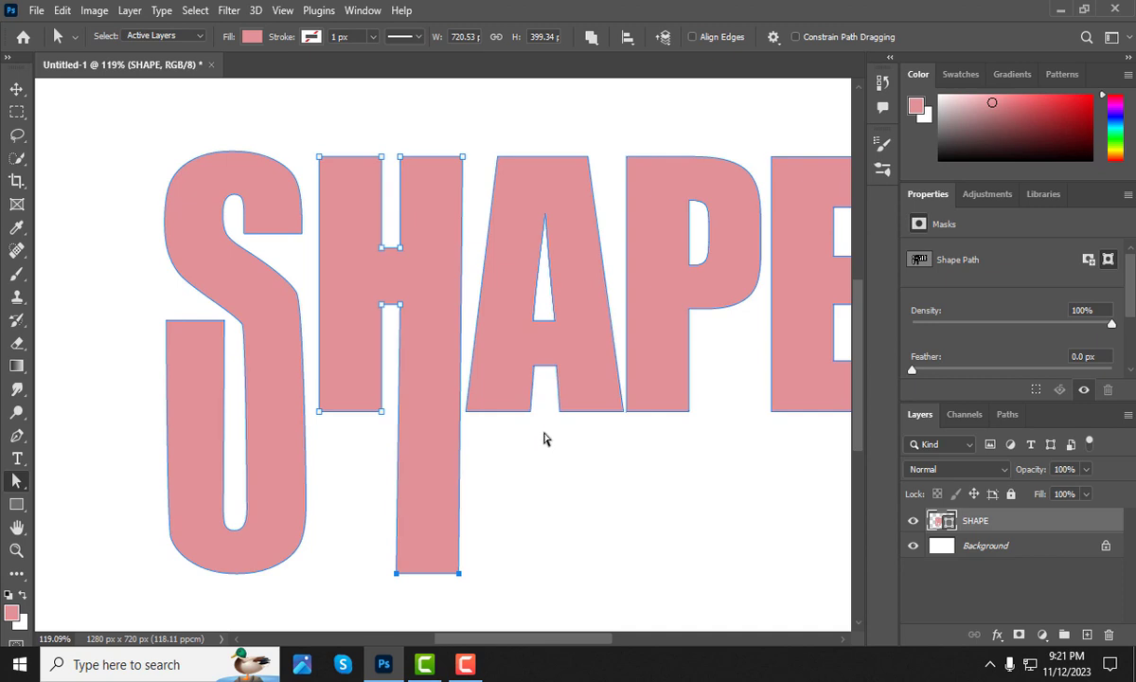
left_click_drag(547, 412, 590, 579)
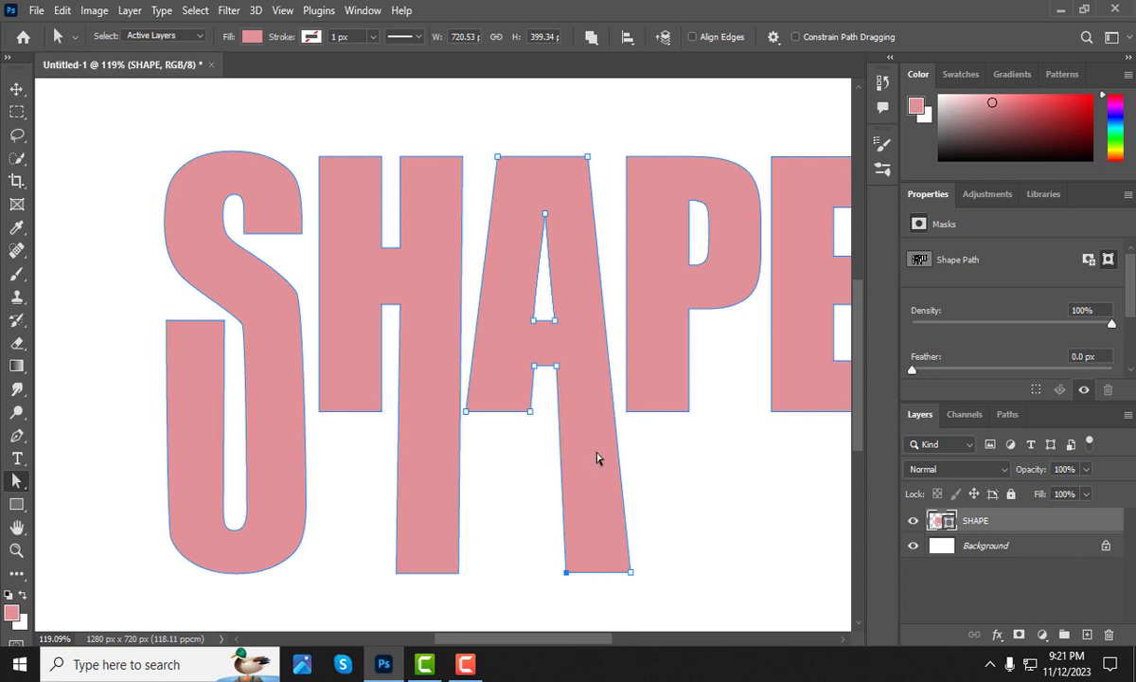
Extend the stem of the P to slightly above the S's base and the bottom edge of the E level with it
left_click_drag(619, 405, 647, 542)
scroll(470, 486, "down", 2)
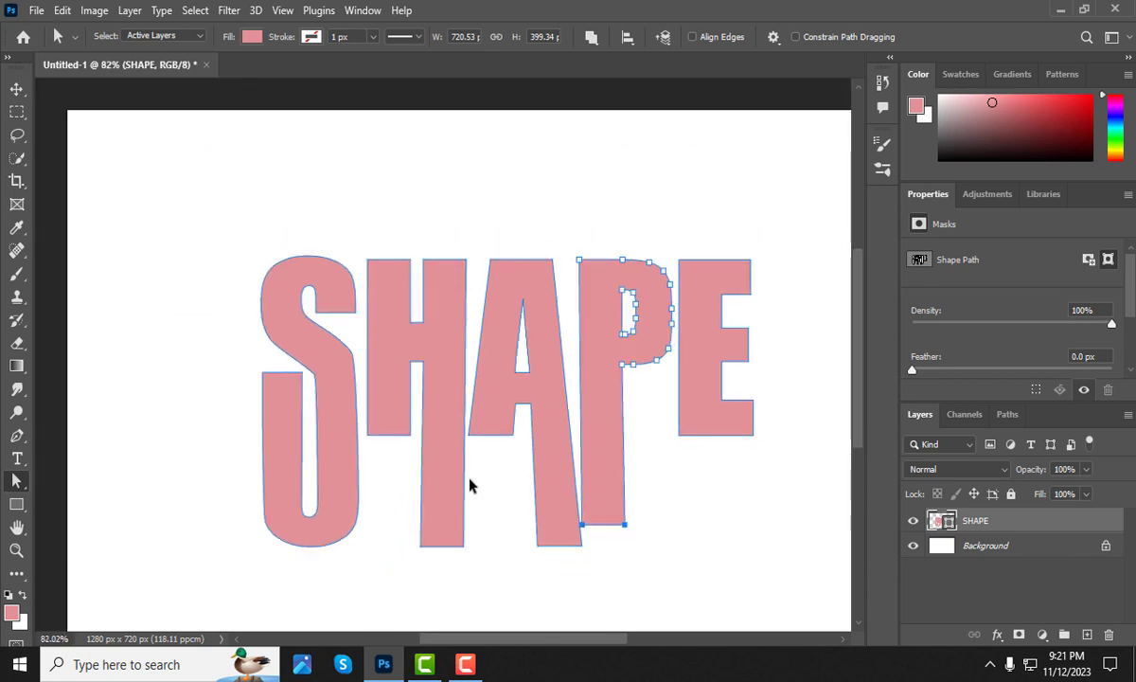
left_click(675, 512)
left_click_drag(762, 452, 769, 464)
left_click_drag(715, 436, 717, 552)
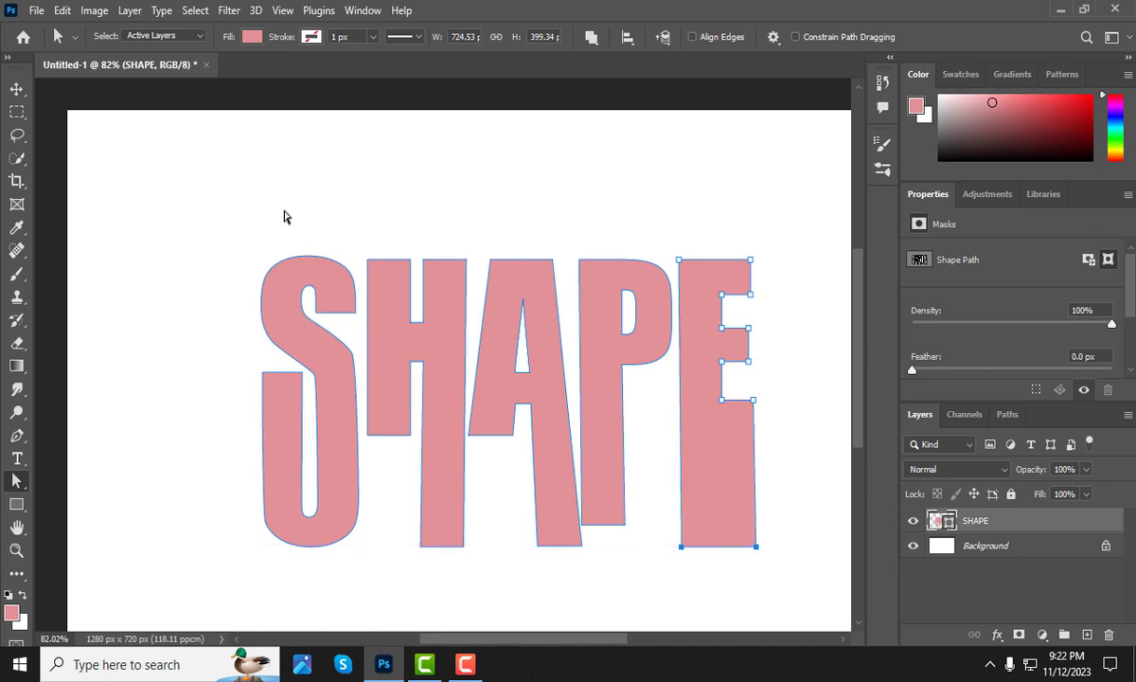
scroll(265, 229, "down", 3)
scroll(438, 295, "up", 1)
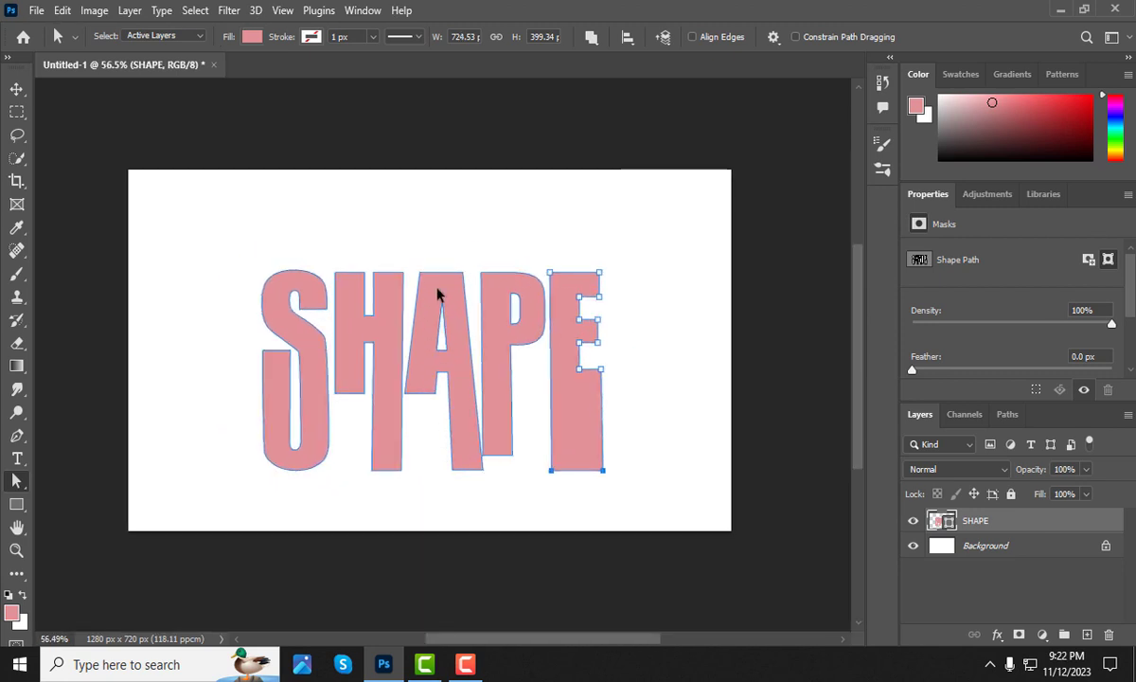
scroll(438, 295, "down", 1)
Switch to the Move tool and open elegant-ballet-dancer-silk-dress-performing-gracefully-generated-by-ai.jpg
left_click(17, 89)
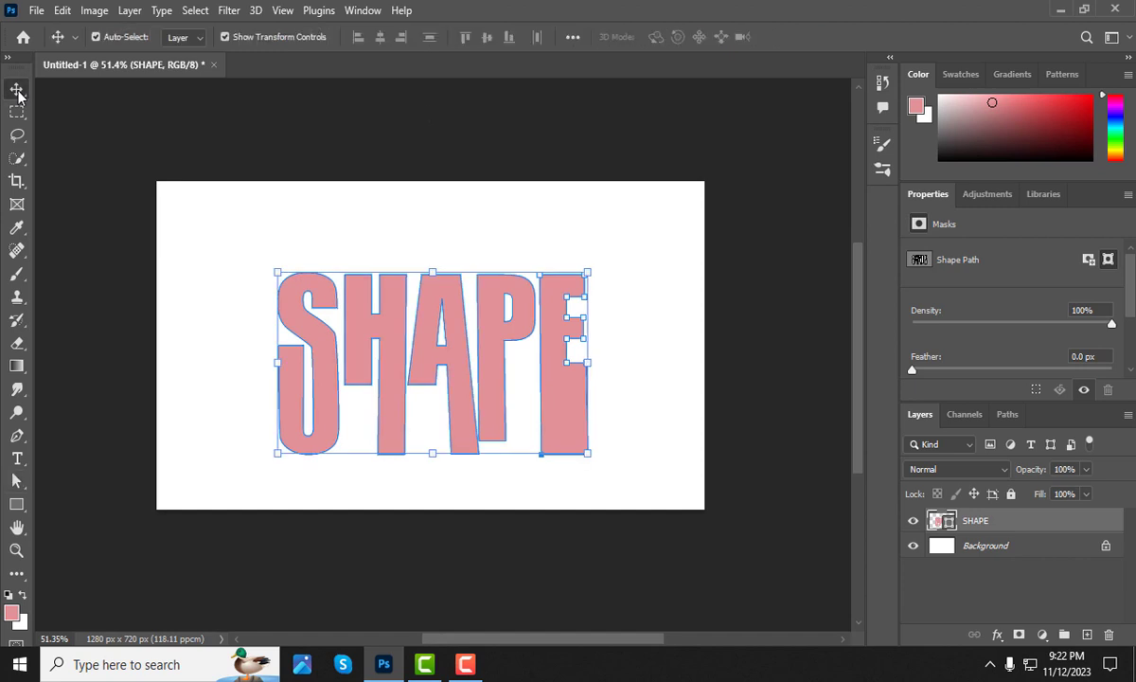
left_click(37, 11)
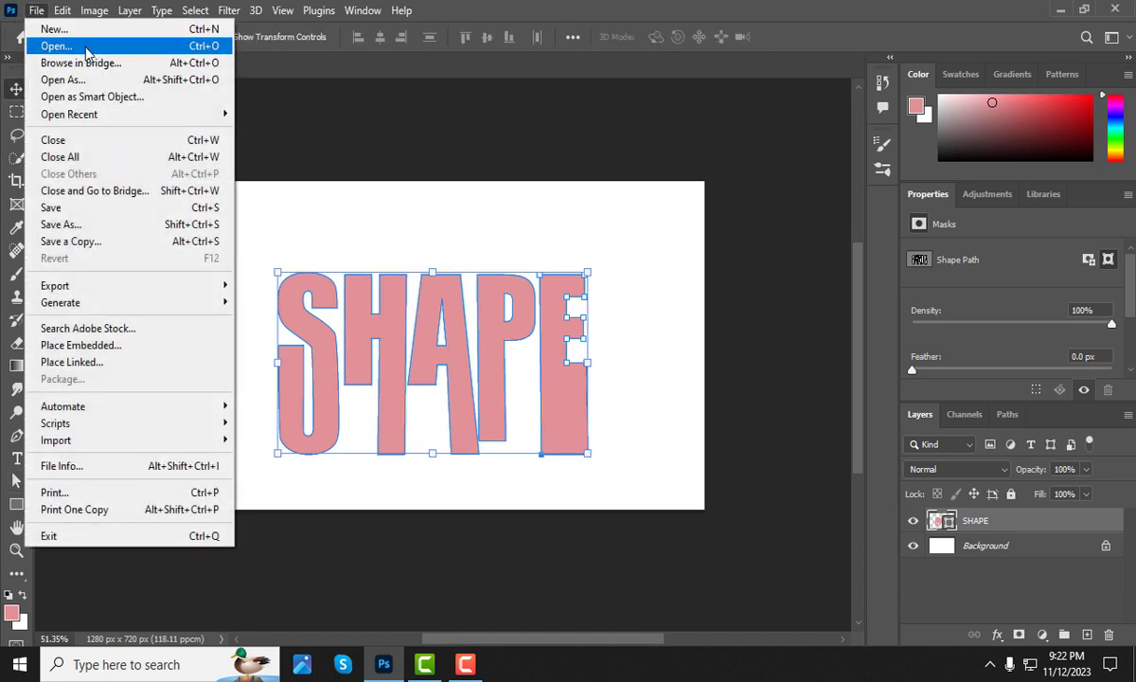
left_click(86, 47)
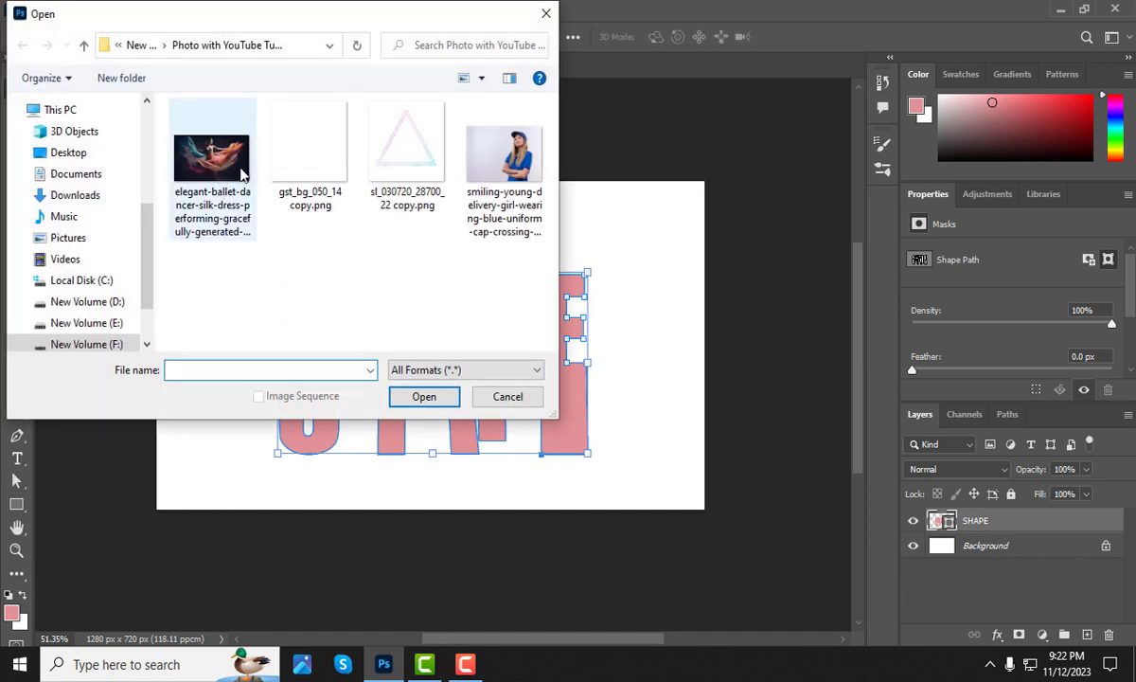
left_click(217, 203)
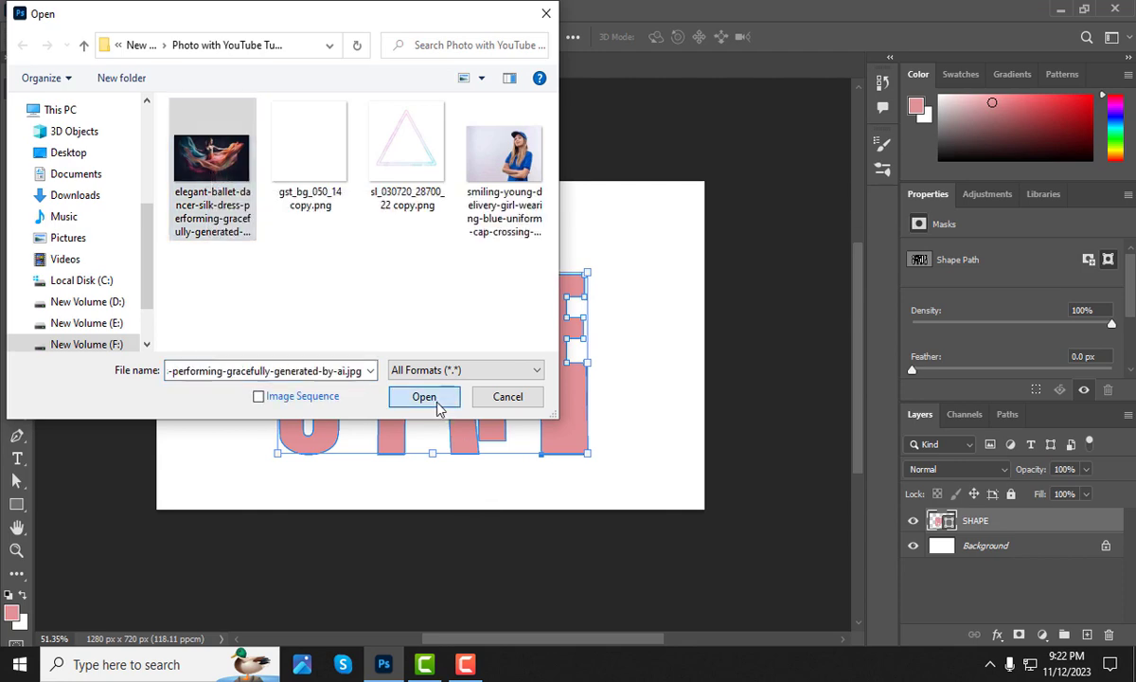
left_click(442, 398)
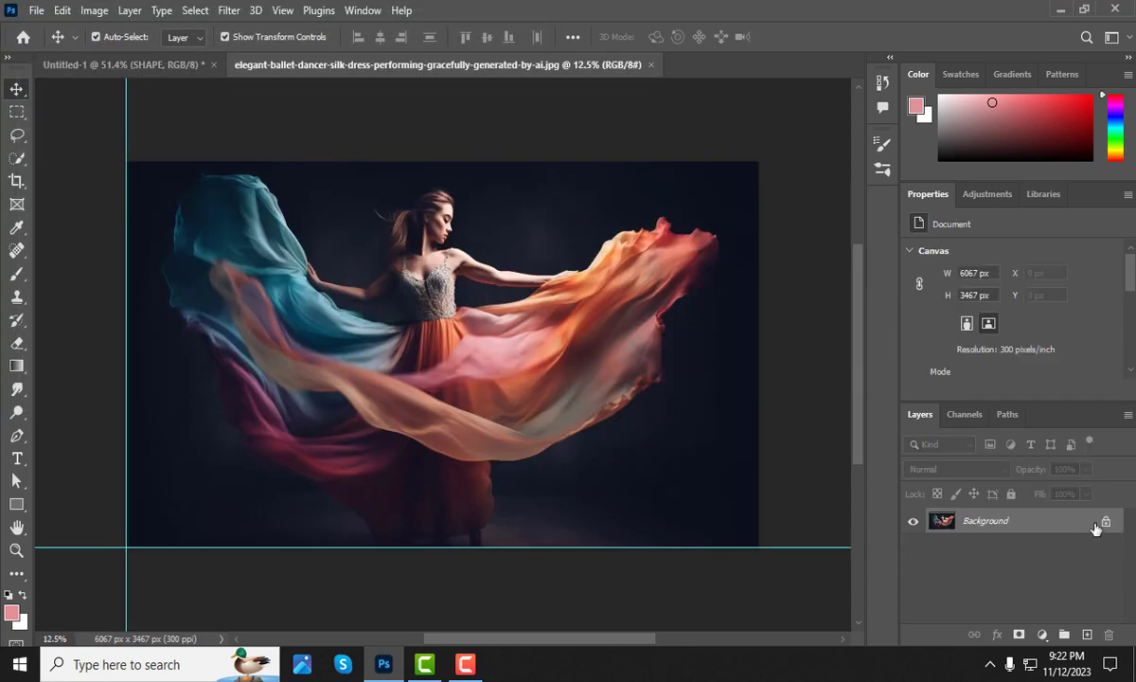
Unlock the dancer image's background layer and copy it into the Untitled-1 document above the SHAPE layer
left_click_drag(1105, 528, 1109, 633)
left_click_drag(442, 352, 447, 379)
scroll(470, 411, "down", 3)
scroll(471, 411, "down", 3)
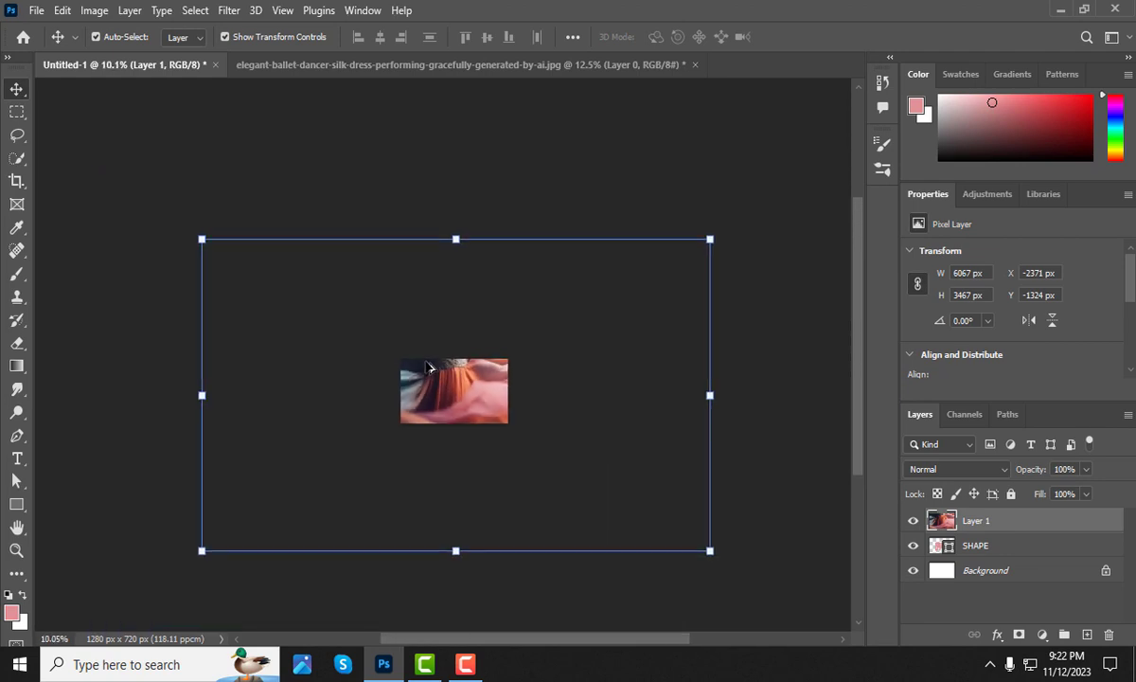
Scale the dancer image down to 14.70% and place it over the SHAPE letters at about X 619 px, Y 400 px
left_click_drag(620, 489, 440, 394)
scroll(440, 396, "up", 5)
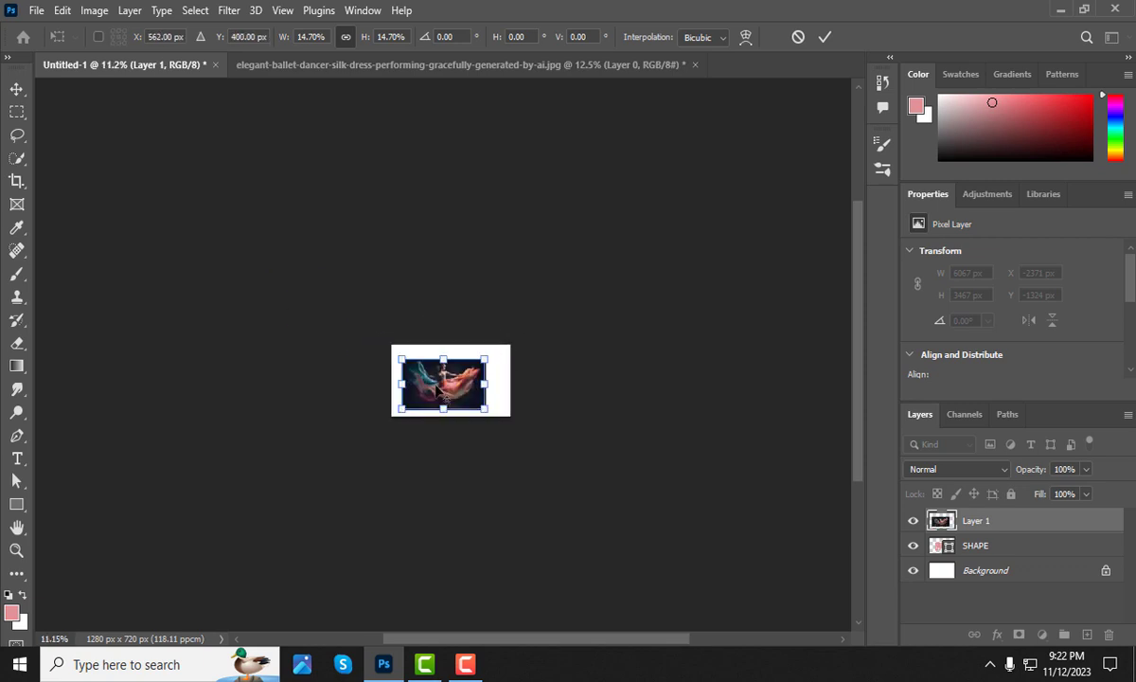
scroll(440, 409, "up", 1)
left_click_drag(426, 436, 452, 435)
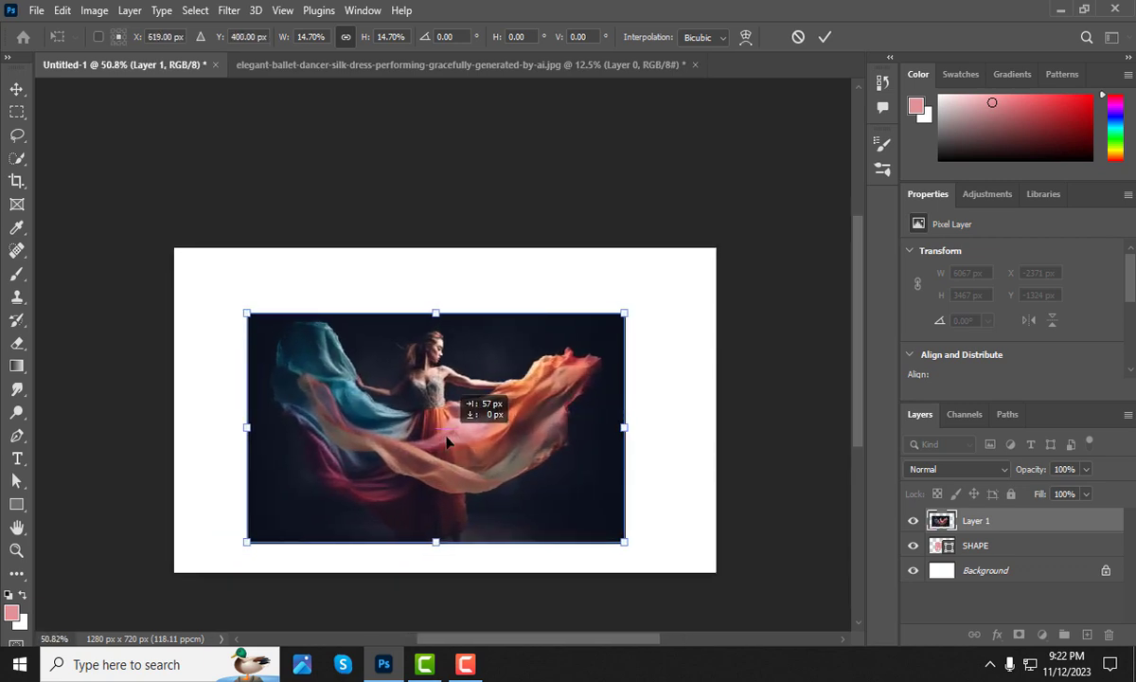
Lower the dancer layer's opacity to 63% and align the dancer with the letters at about X 691 px, Y 433 px
left_click_drag(1035, 470, 1015, 471)
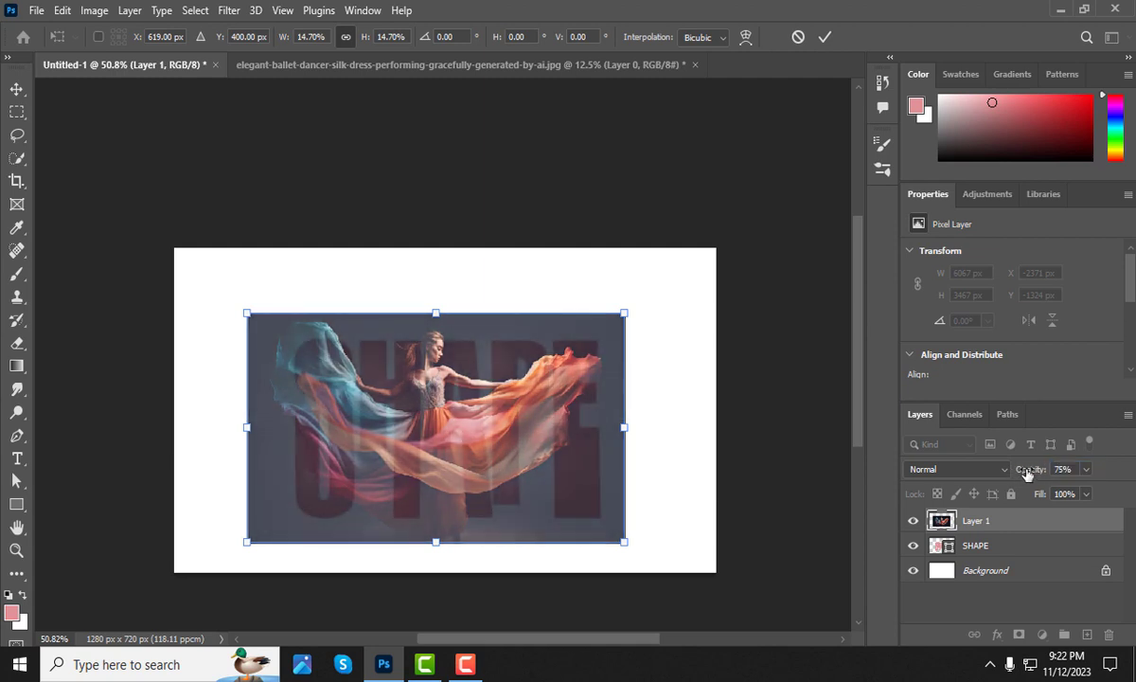
left_click_drag(449, 439, 475, 452)
left_click_drag(1034, 473, 1022, 471)
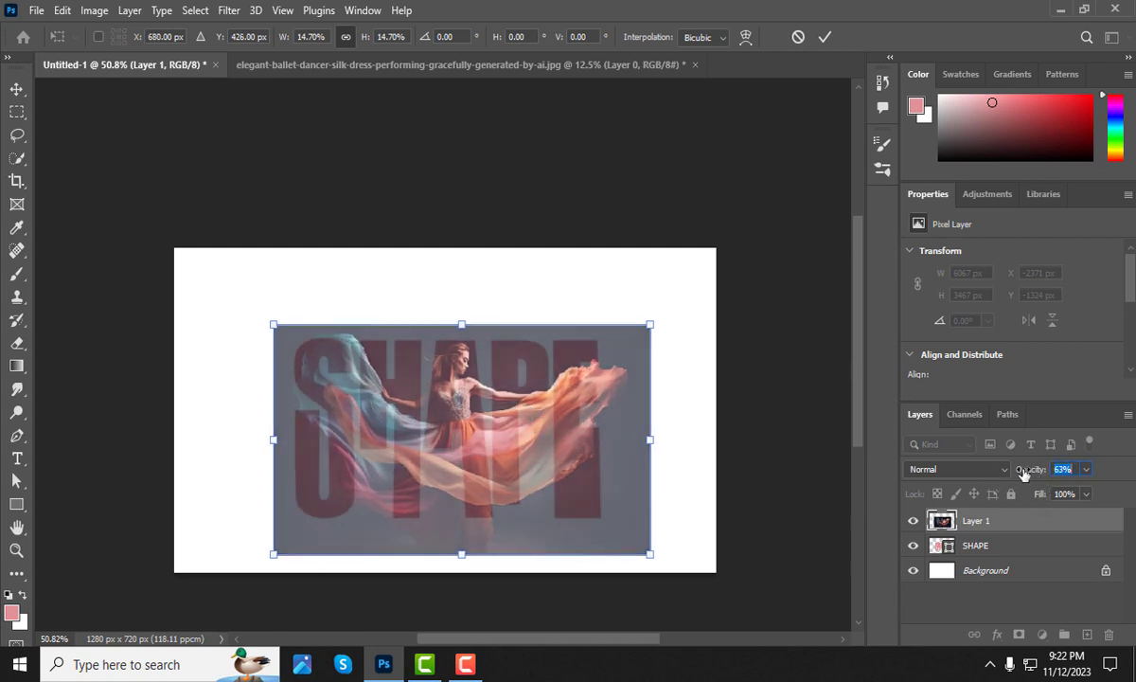
scroll(433, 474, "up", 4)
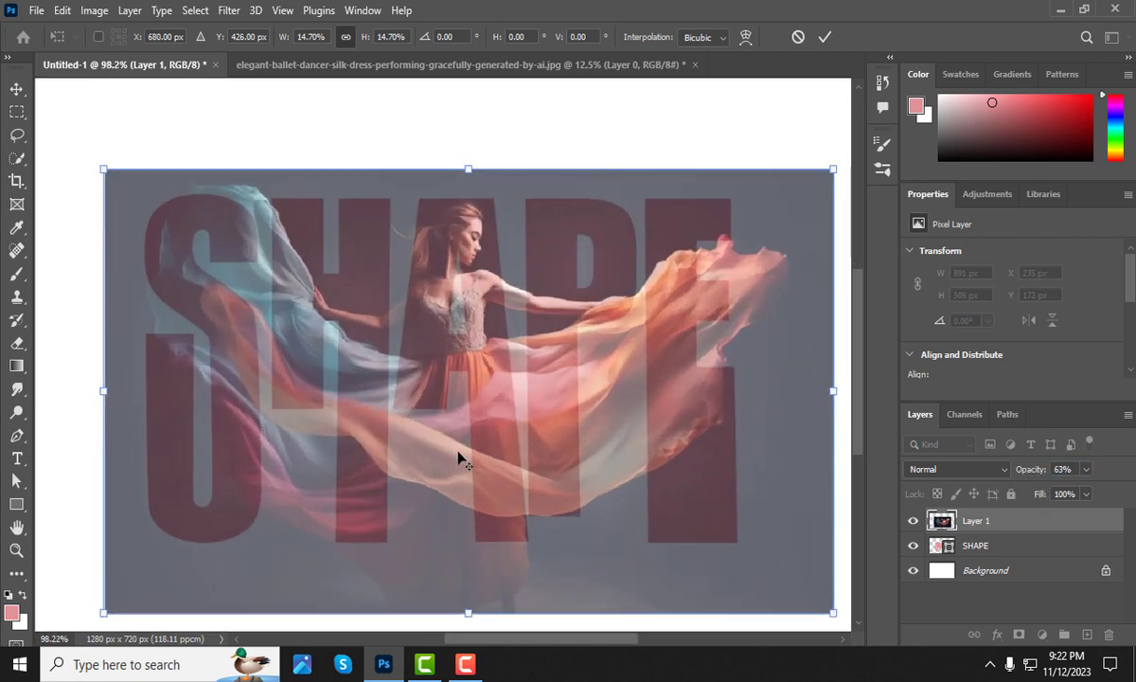
scroll(475, 457, "down", 2)
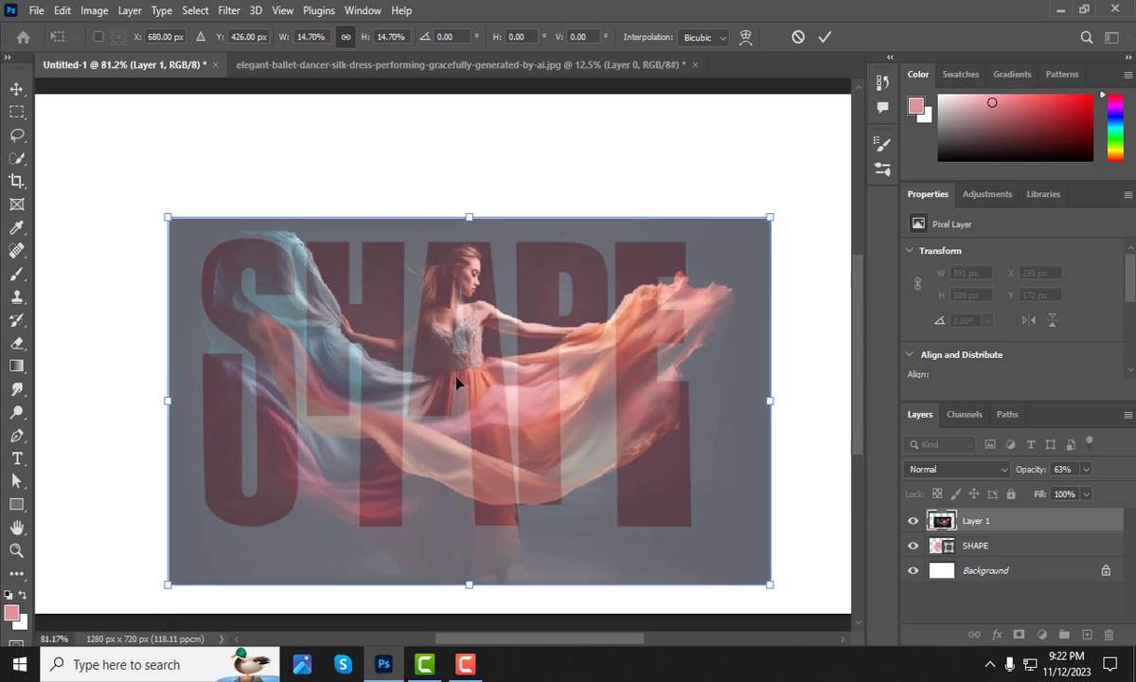
left_click_drag(456, 384, 464, 388)
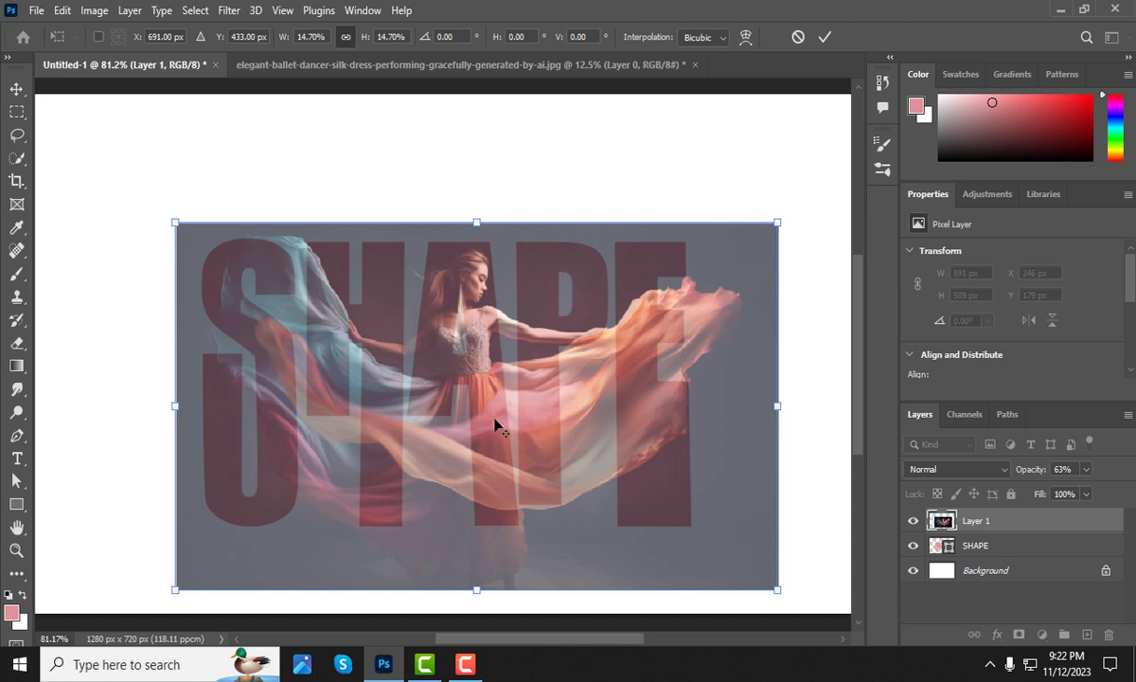
Check the dancer's alignment with the letters, then restore the layer's opacity to 100% and apply the transform
scroll(493, 421, "down", 3)
scroll(494, 445, "up", 2)
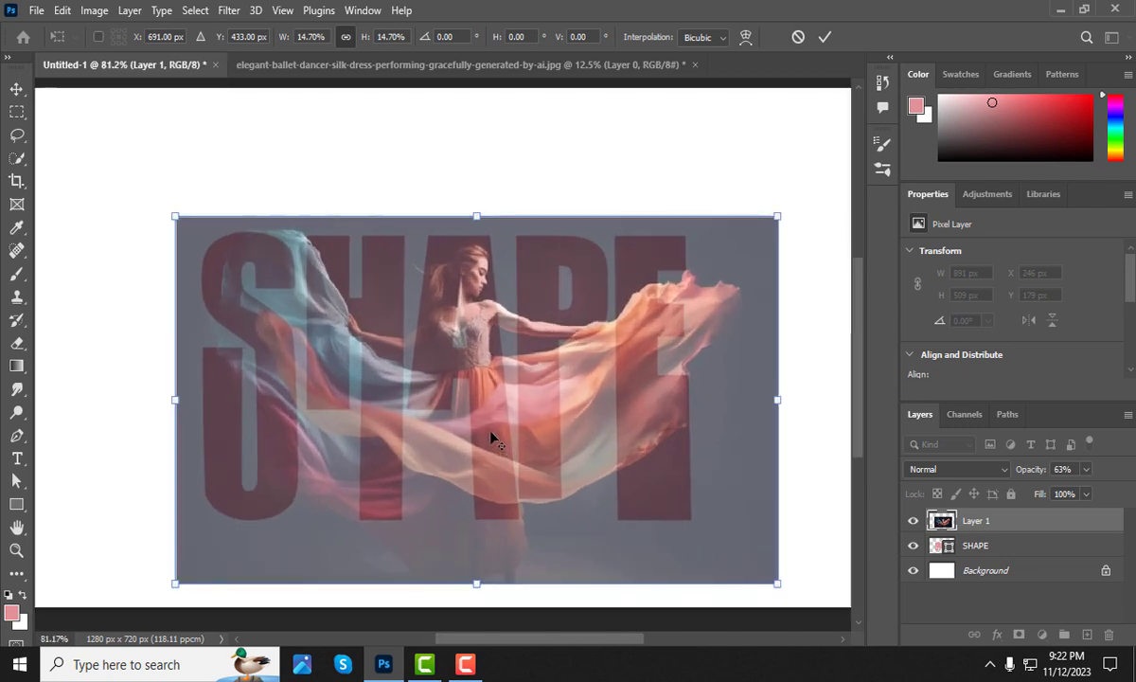
scroll(485, 385, "up", 2)
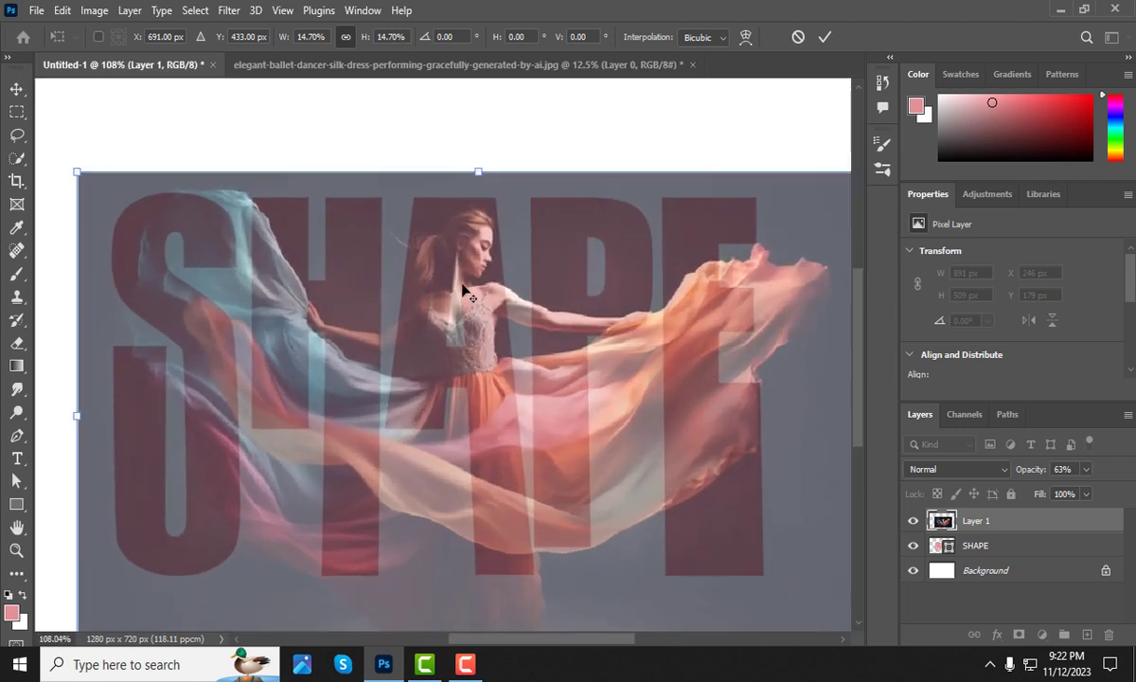
scroll(463, 291, "down", 3)
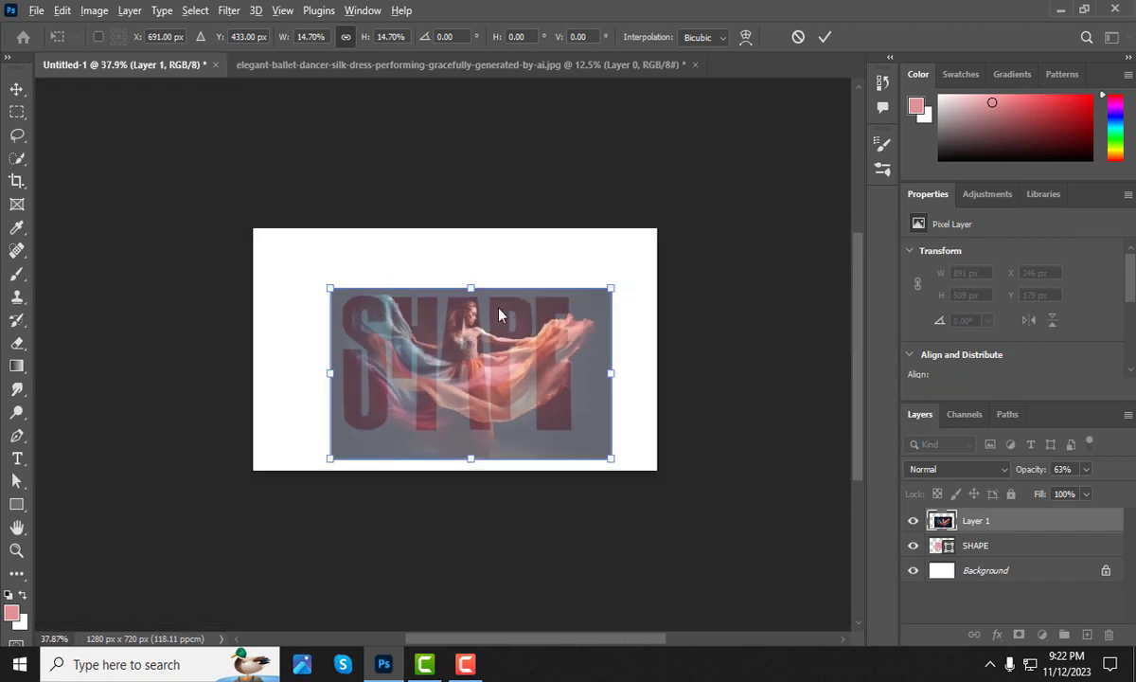
scroll(508, 355, "up", 3)
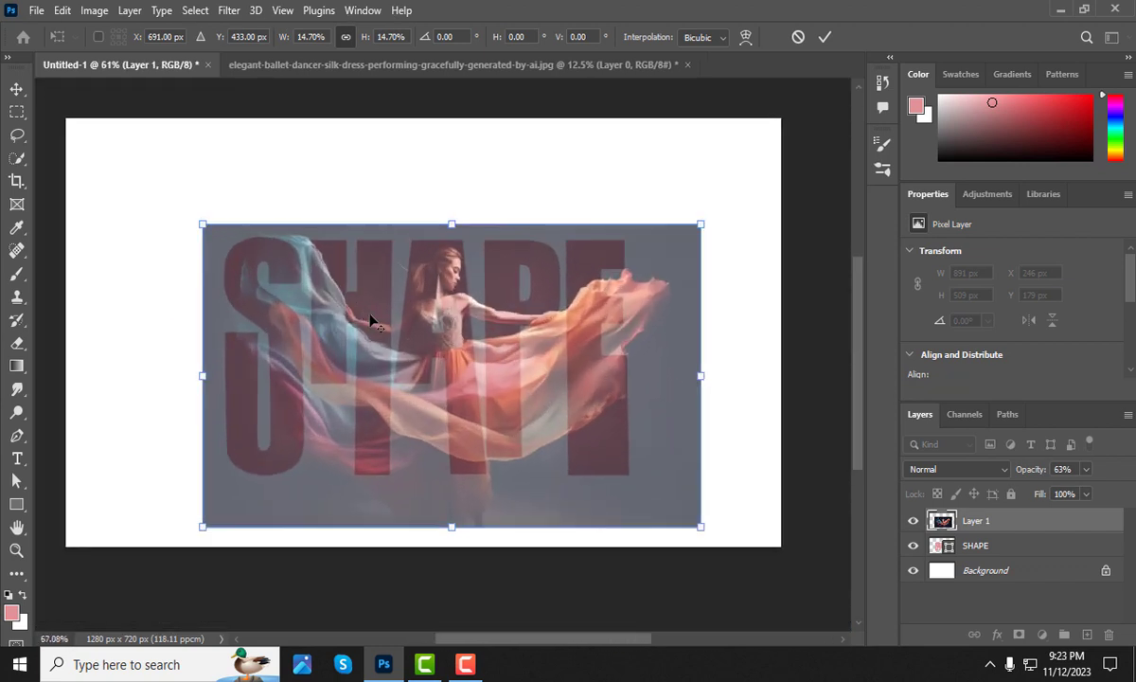
scroll(470, 396, "down", 1)
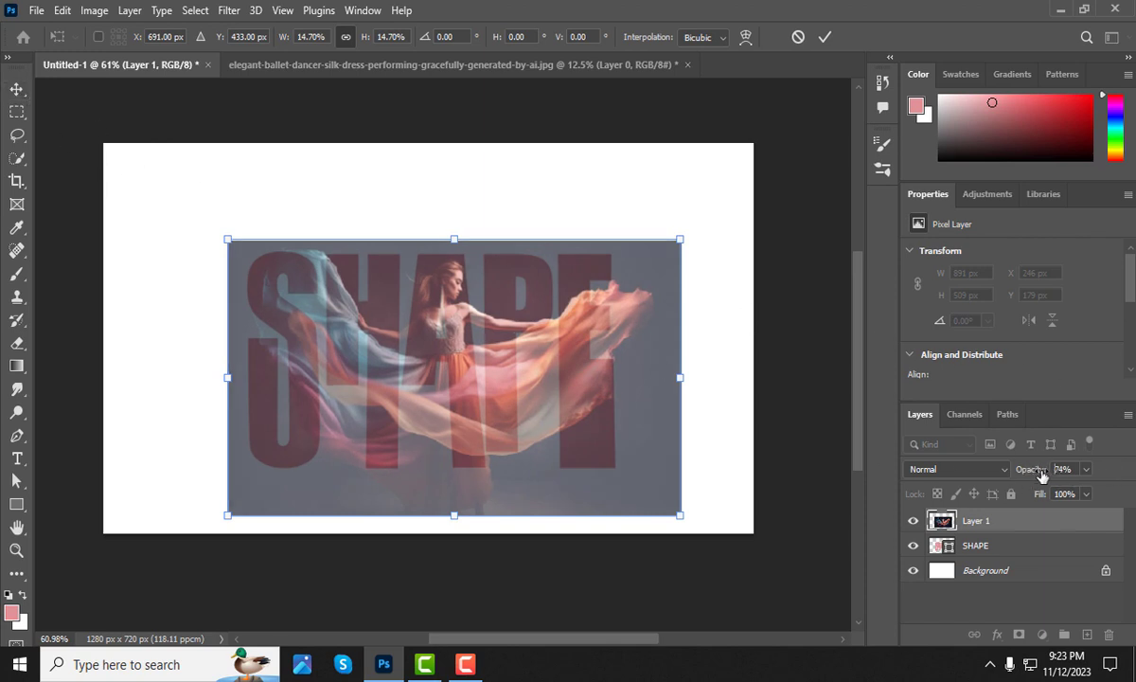
left_click_drag(1035, 472, 1077, 481)
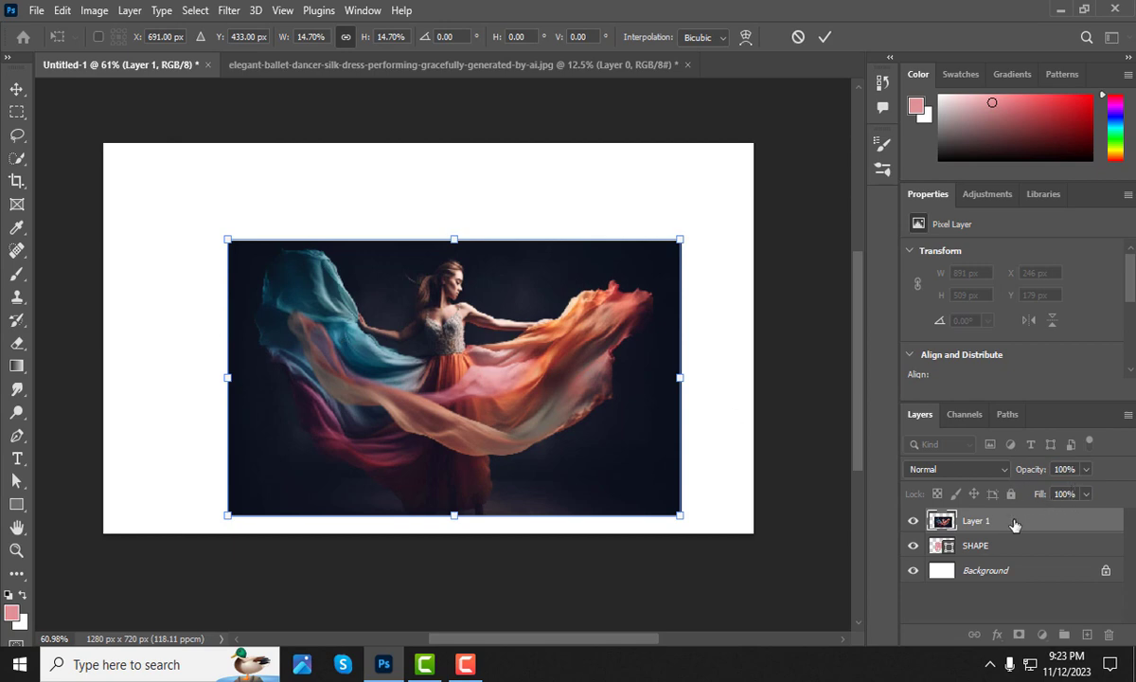
key("Return")
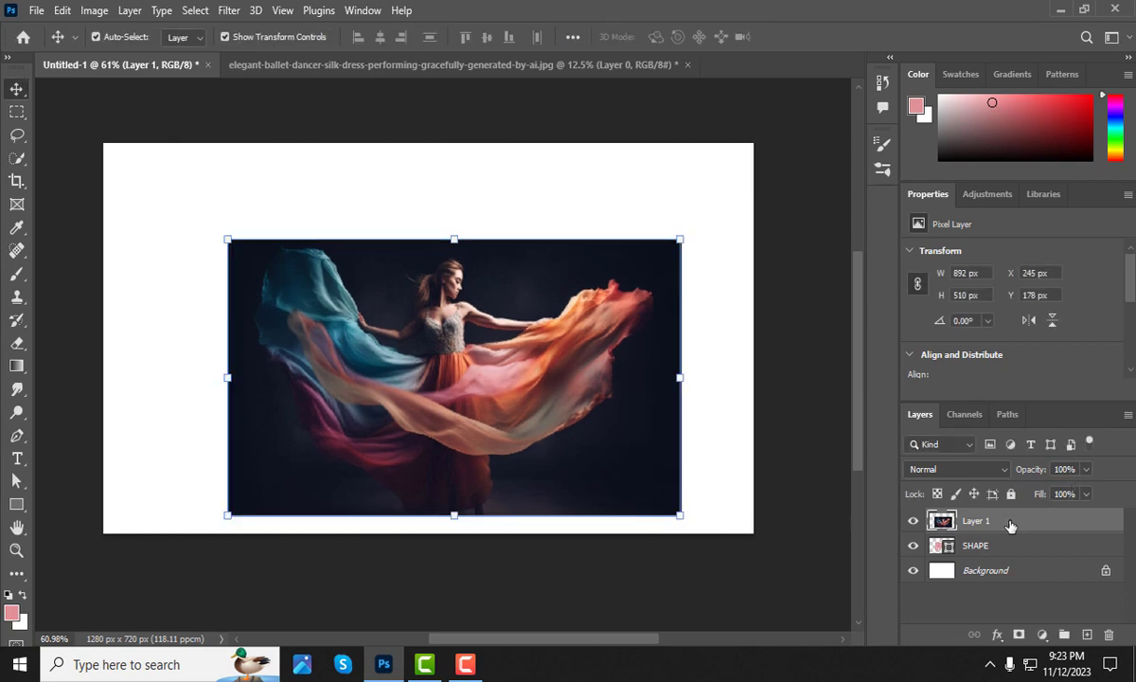
Clip the dancer layer to the SHAPE layer so the photo fills only the letters, and deselect the image
right_click(1011, 527)
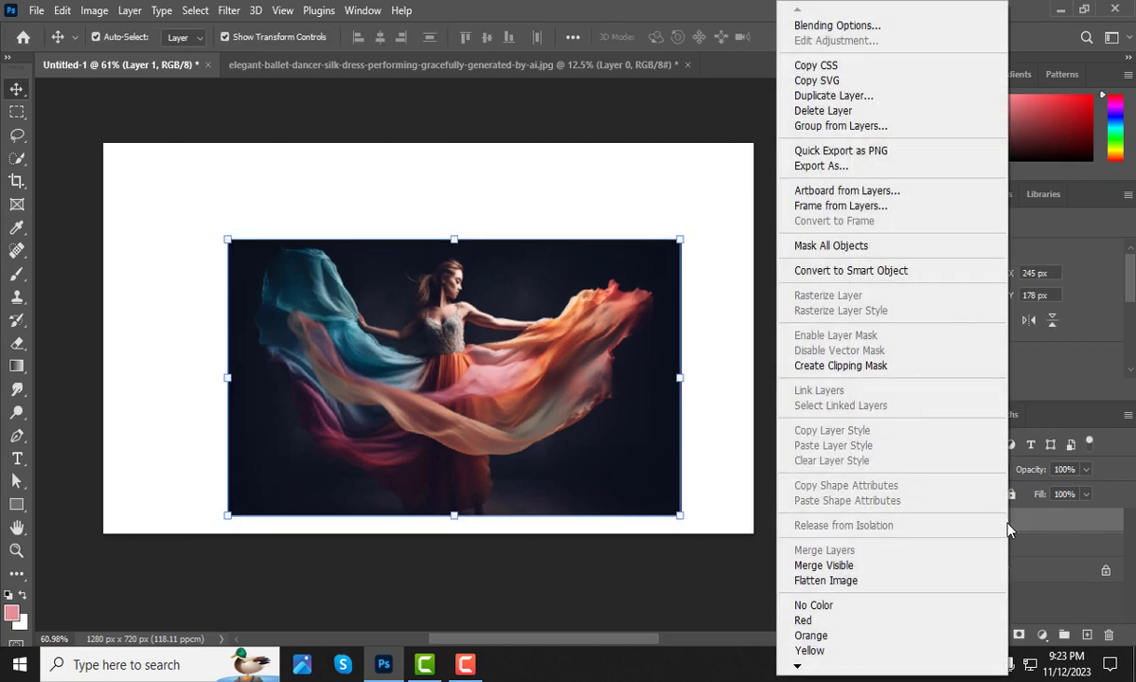
left_click(875, 367)
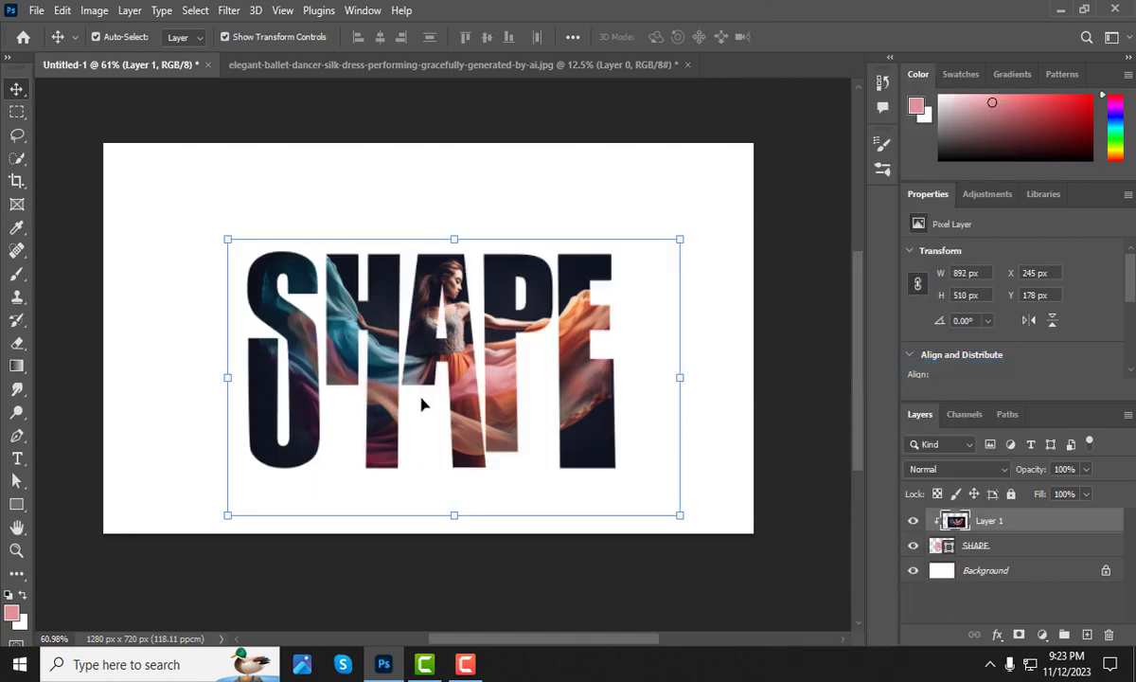
scroll(491, 409, "up", 3)
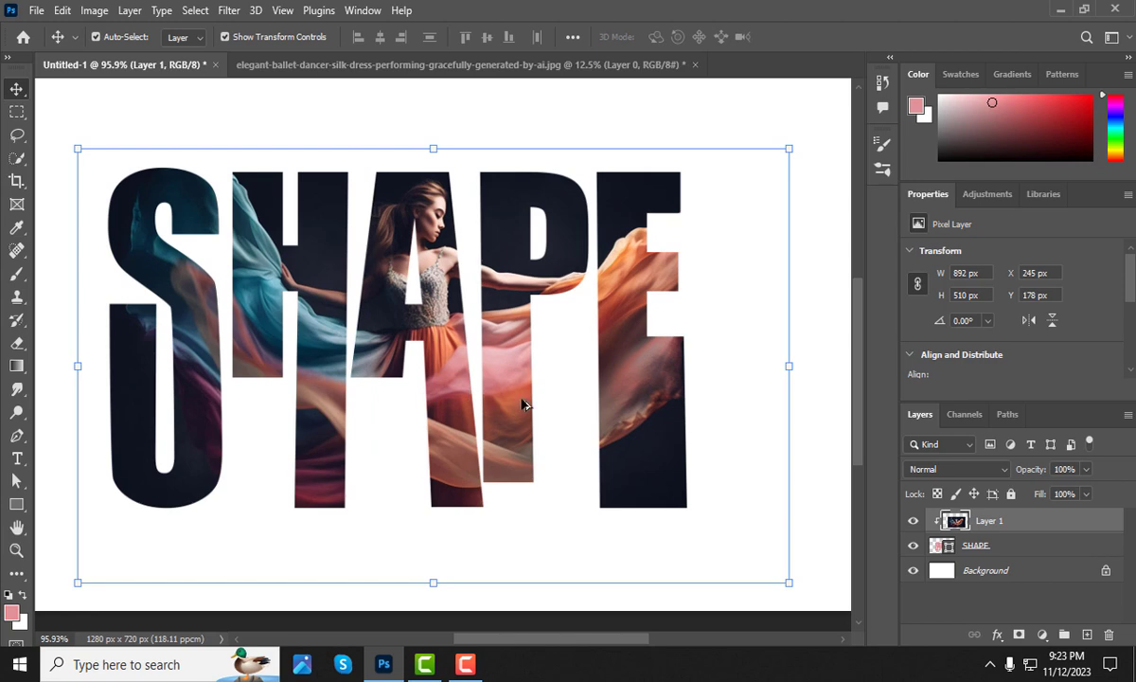
scroll(455, 251, "up", 2)
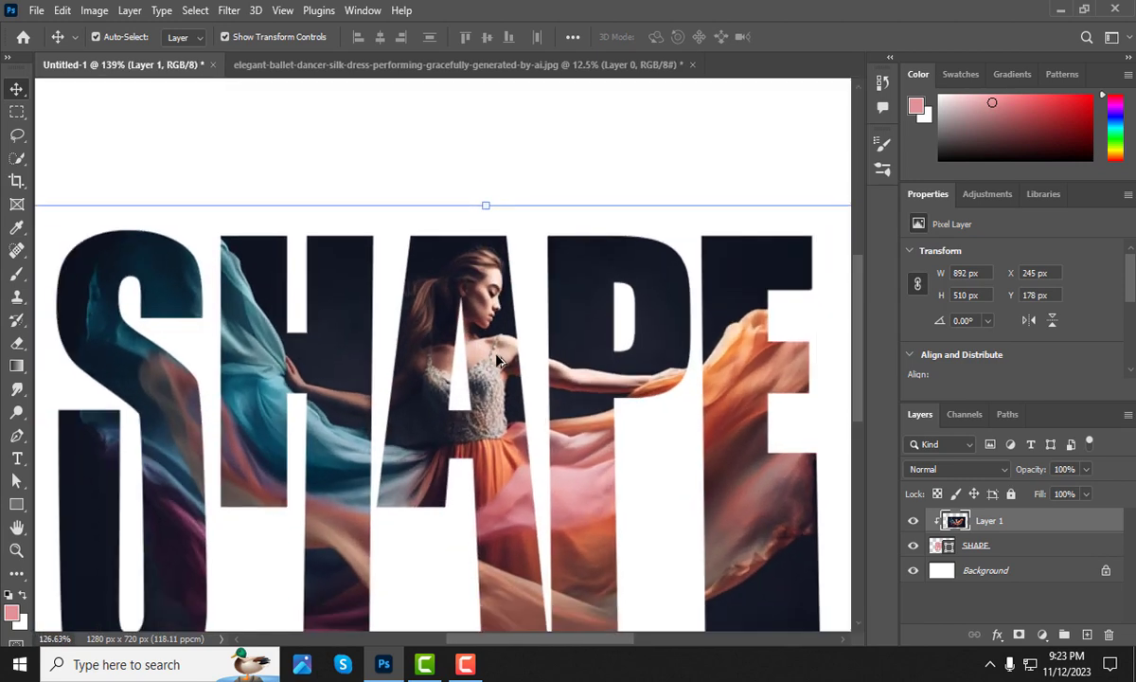
scroll(514, 422, "down", 4)
scroll(514, 421, "up", 1)
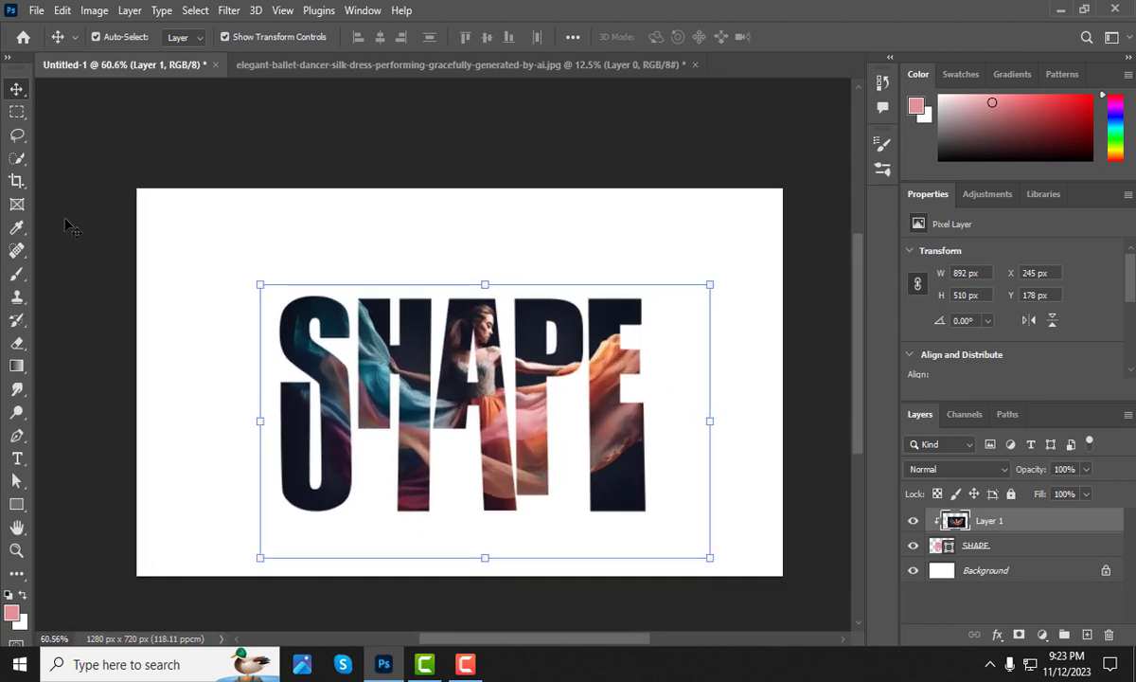
left_click(800, 502)
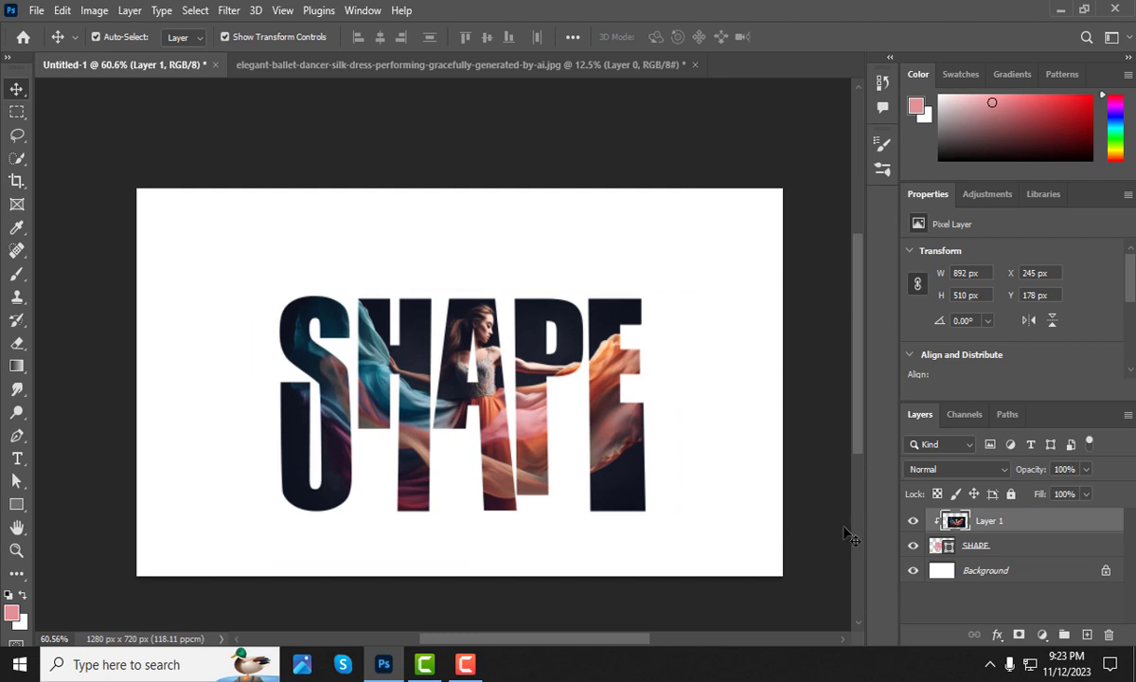
Add a gradient fill layer directly above the Background layer and set its style to Radial
left_click(1017, 572)
left_click(1043, 635)
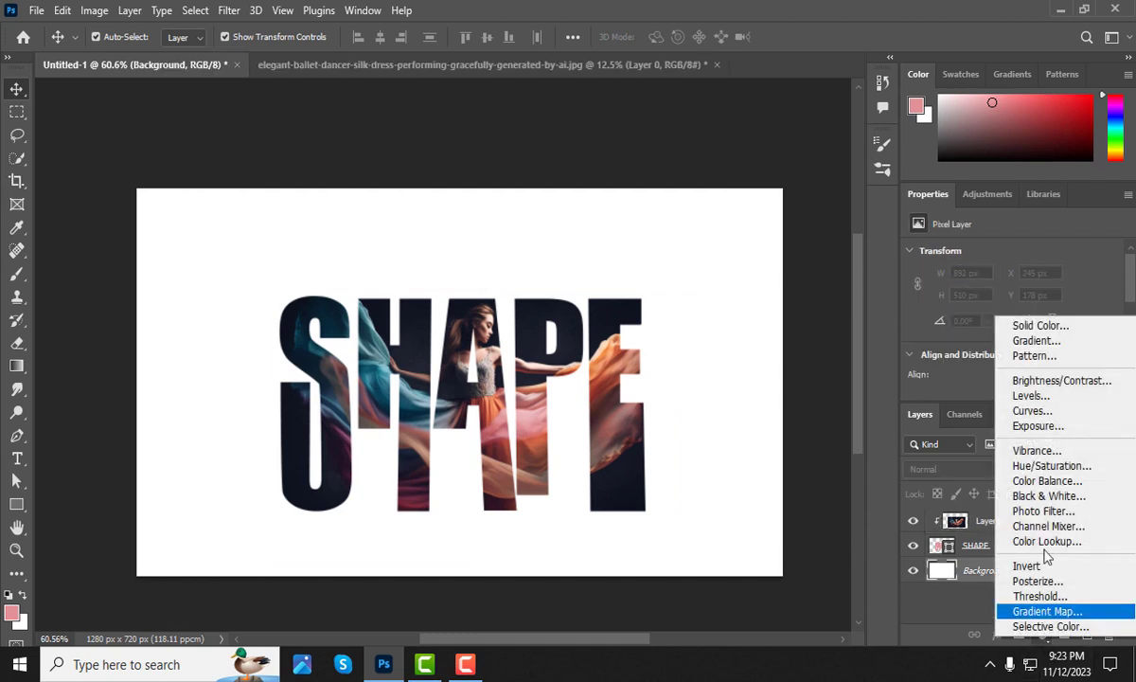
left_click(1041, 340)
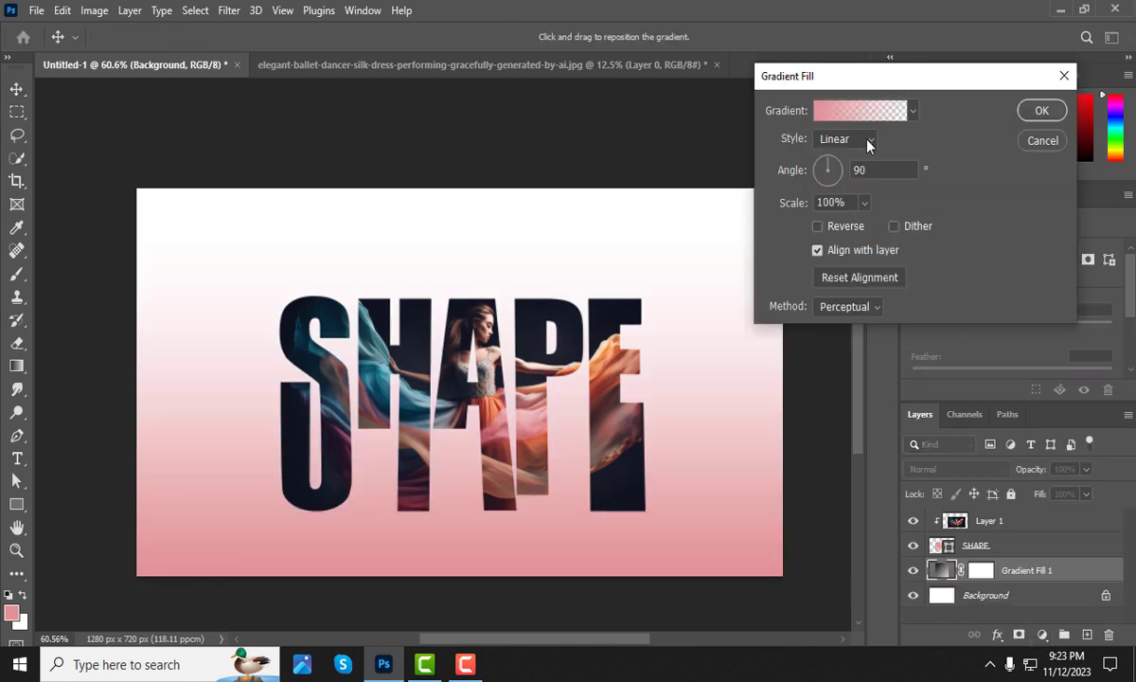
left_click(869, 140)
left_click(843, 170)
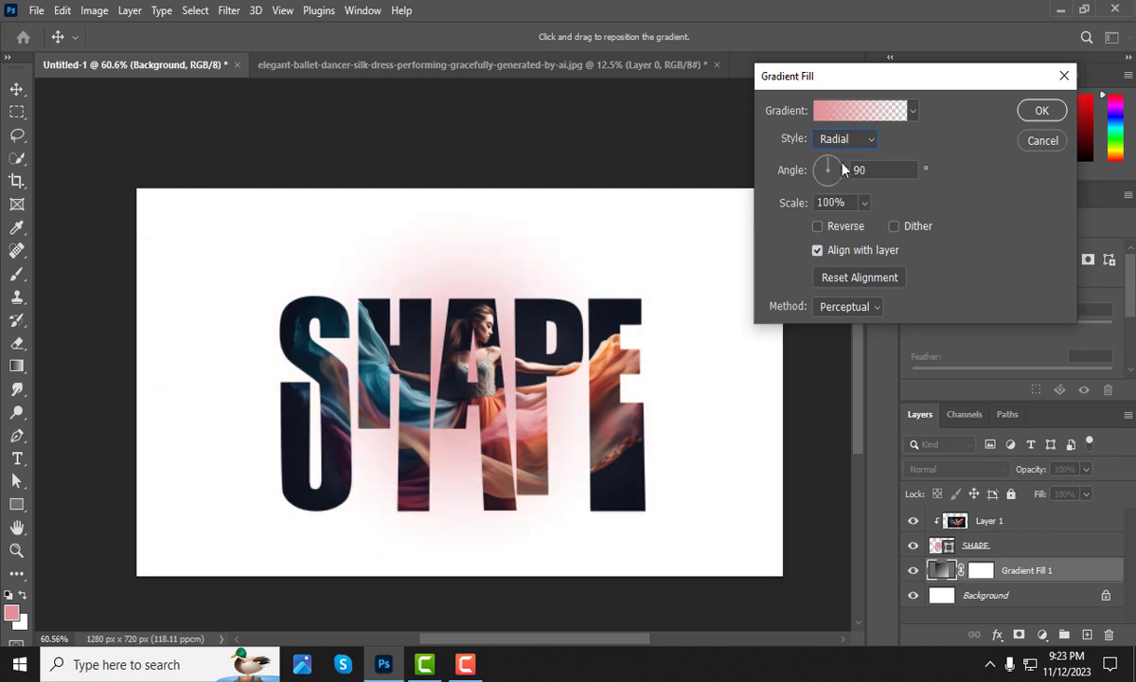
Apply the Orange_11 preset from the Oranges group to the gradient fill and confirm it
left_click(857, 113)
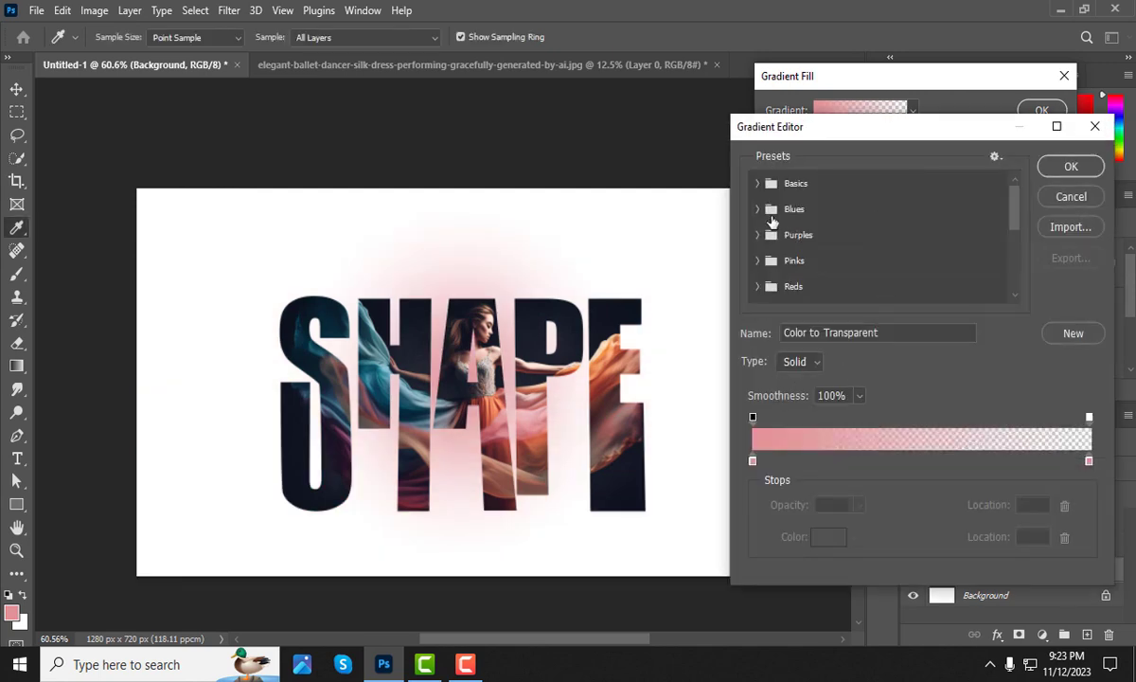
scroll(775, 252, "down", 2)
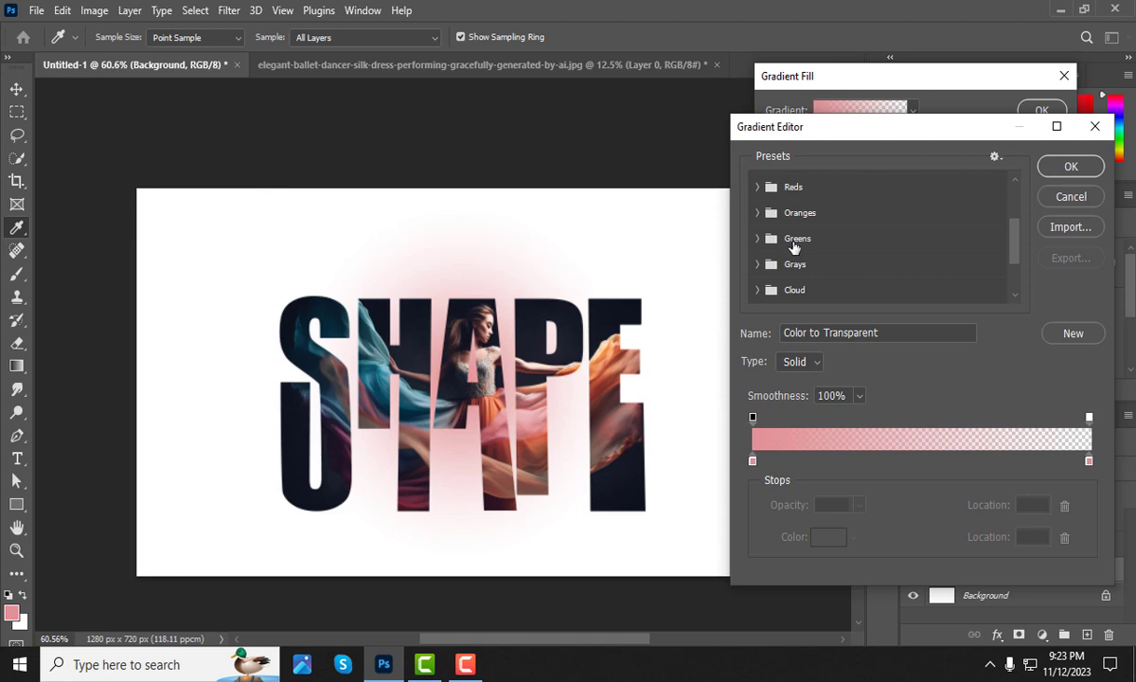
scroll(796, 245, "down", 1)
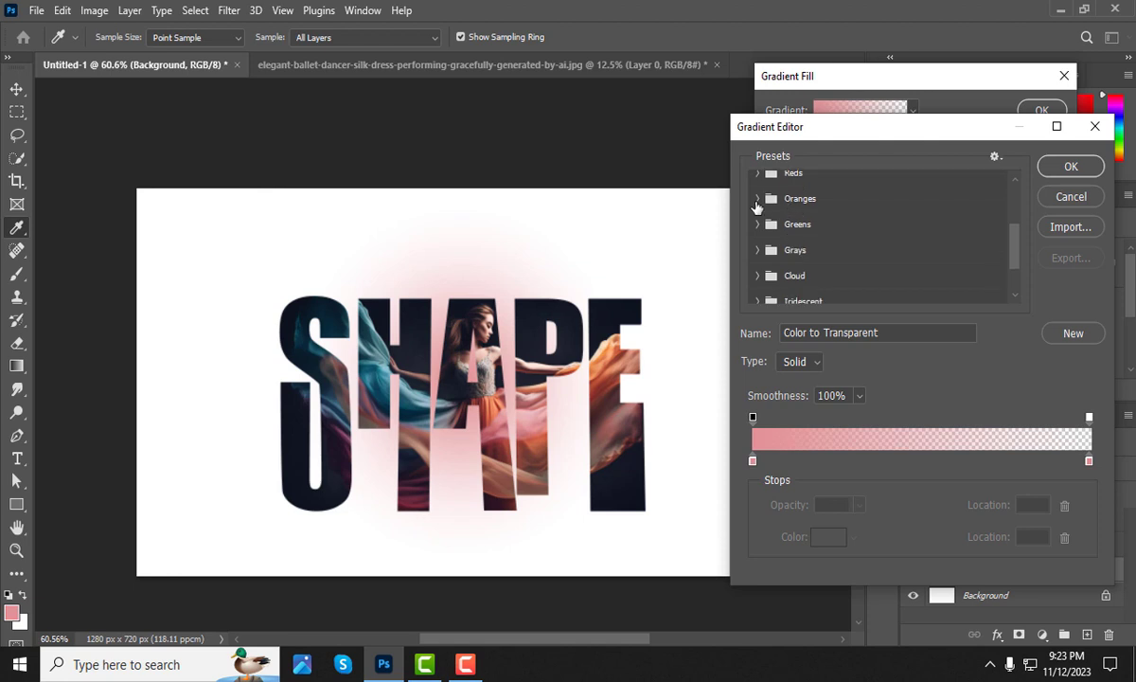
left_click(757, 199)
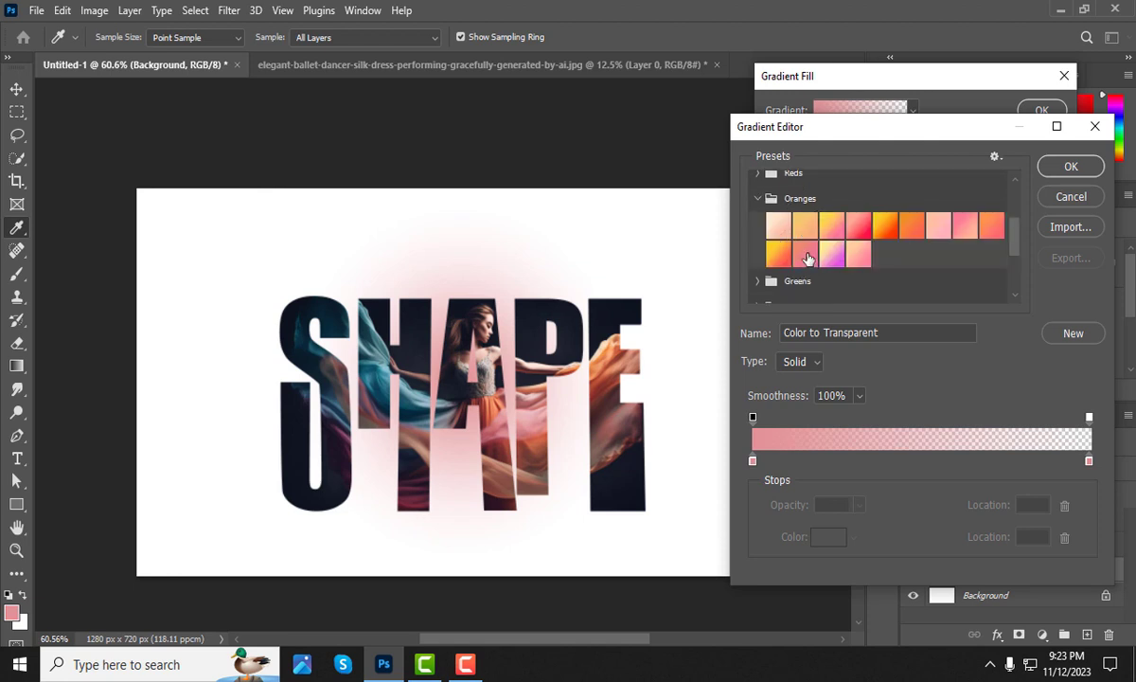
left_click(806, 254)
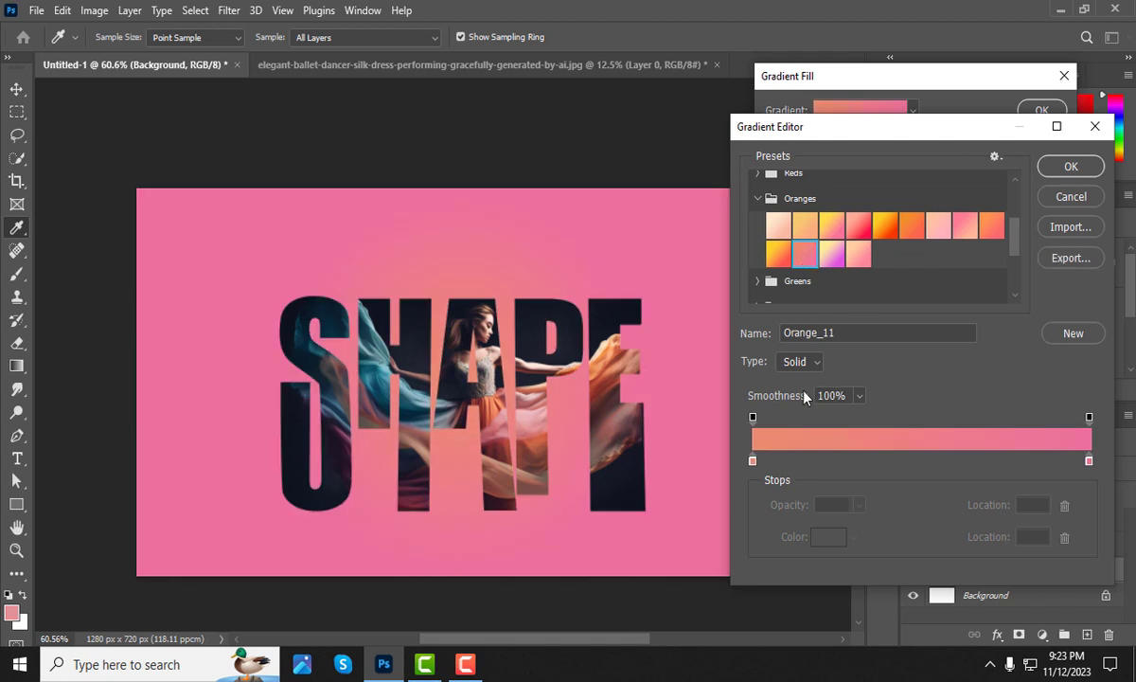
left_click(1069, 167)
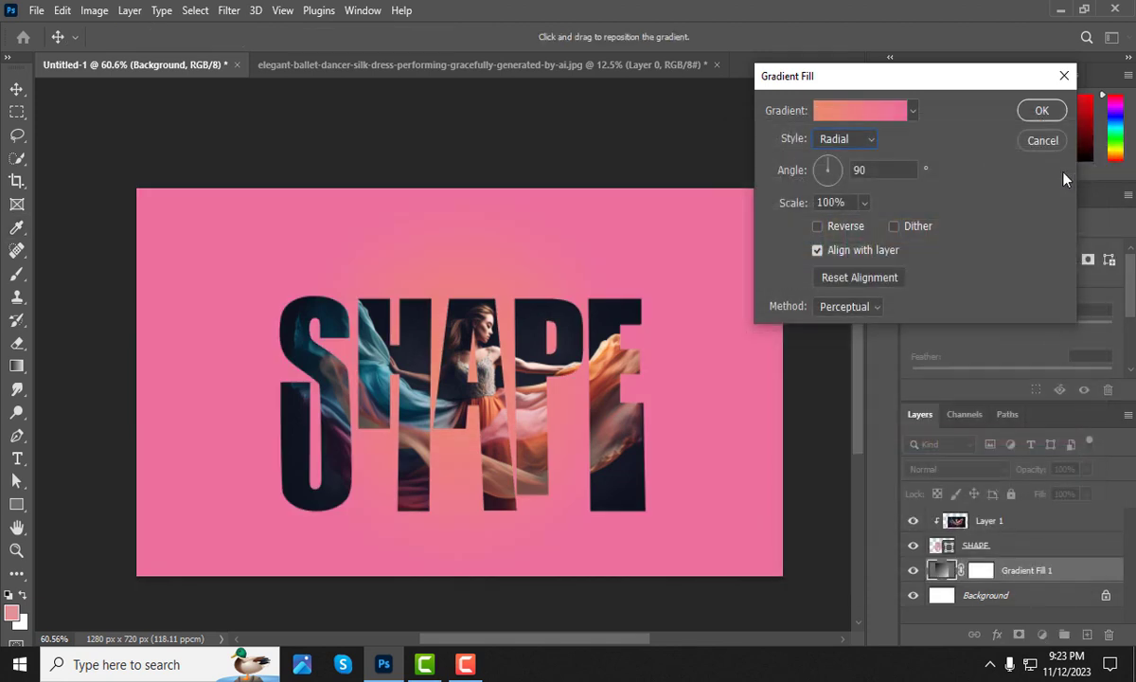
left_click(1042, 110)
scroll(568, 312, "down", 3)
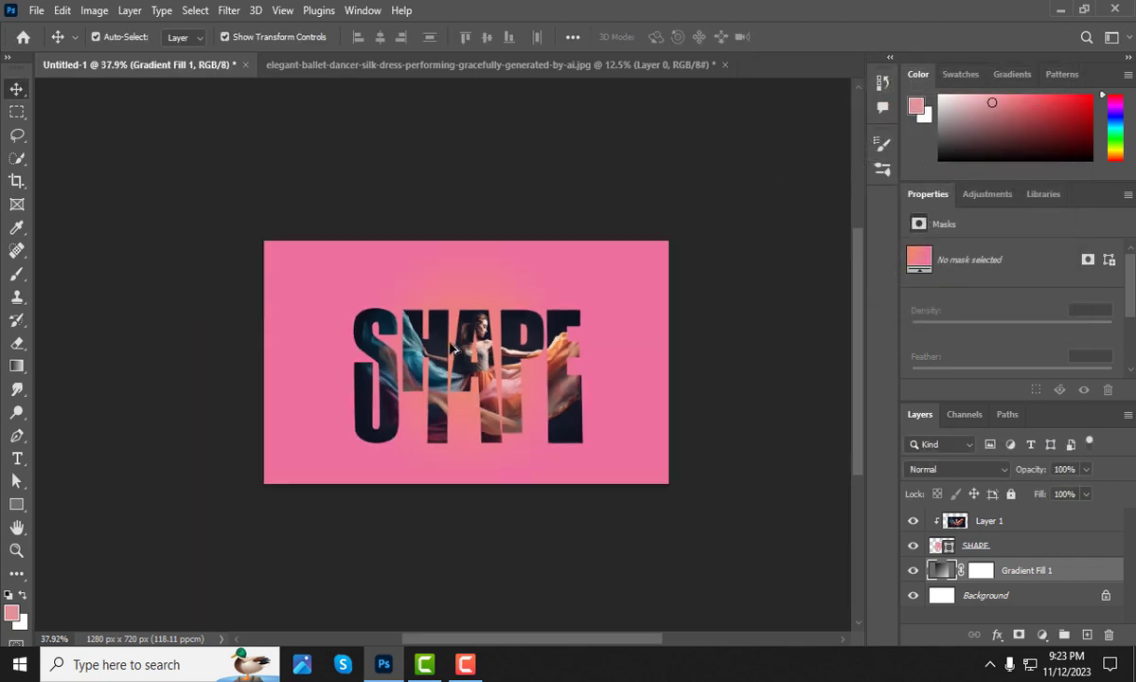
scroll(488, 369, "up", 2)
scroll(488, 369, "up", 3)
scroll(464, 285, "down", 1)
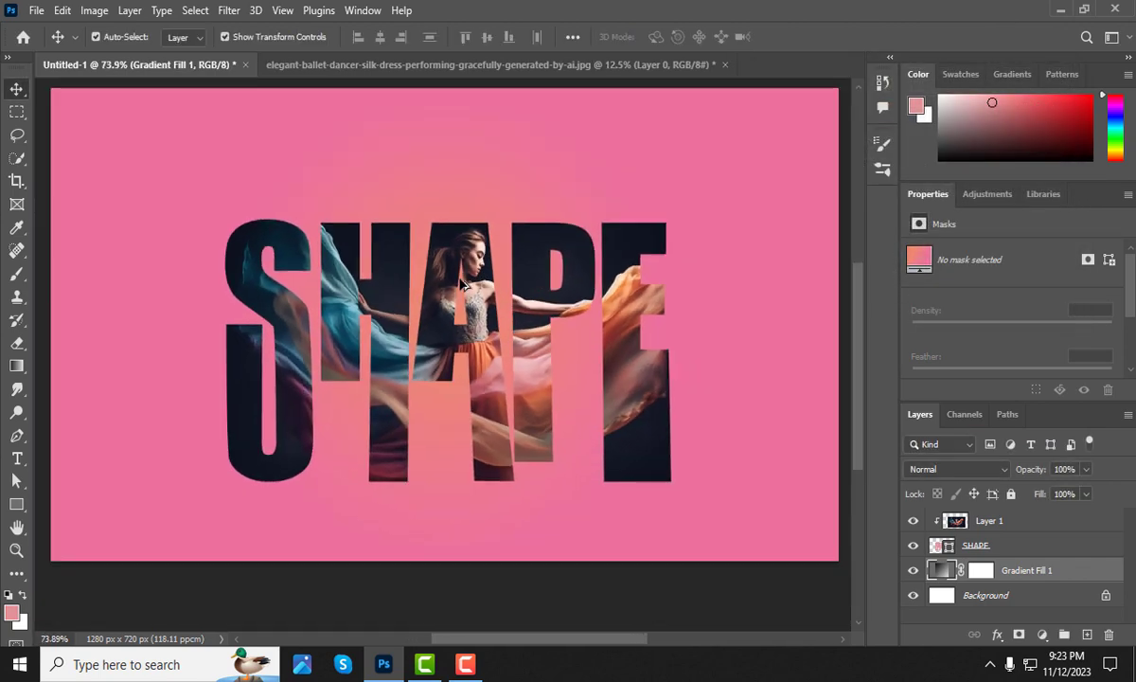
scroll(445, 208, "up", 1)
scroll(445, 209, "up", 1)
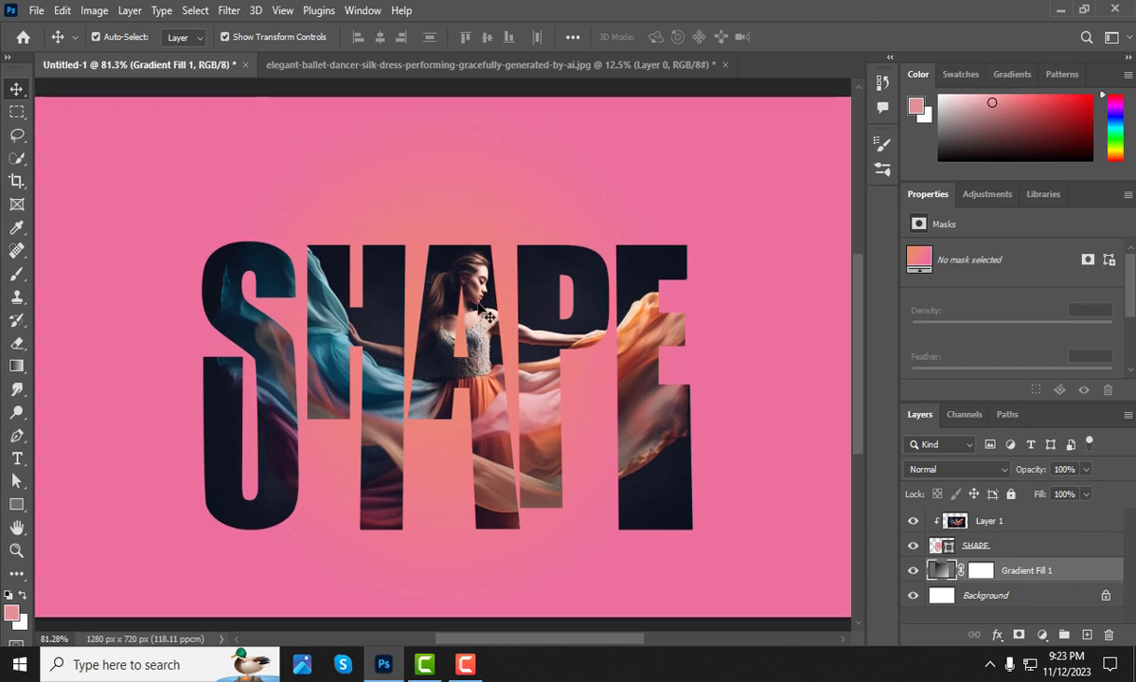